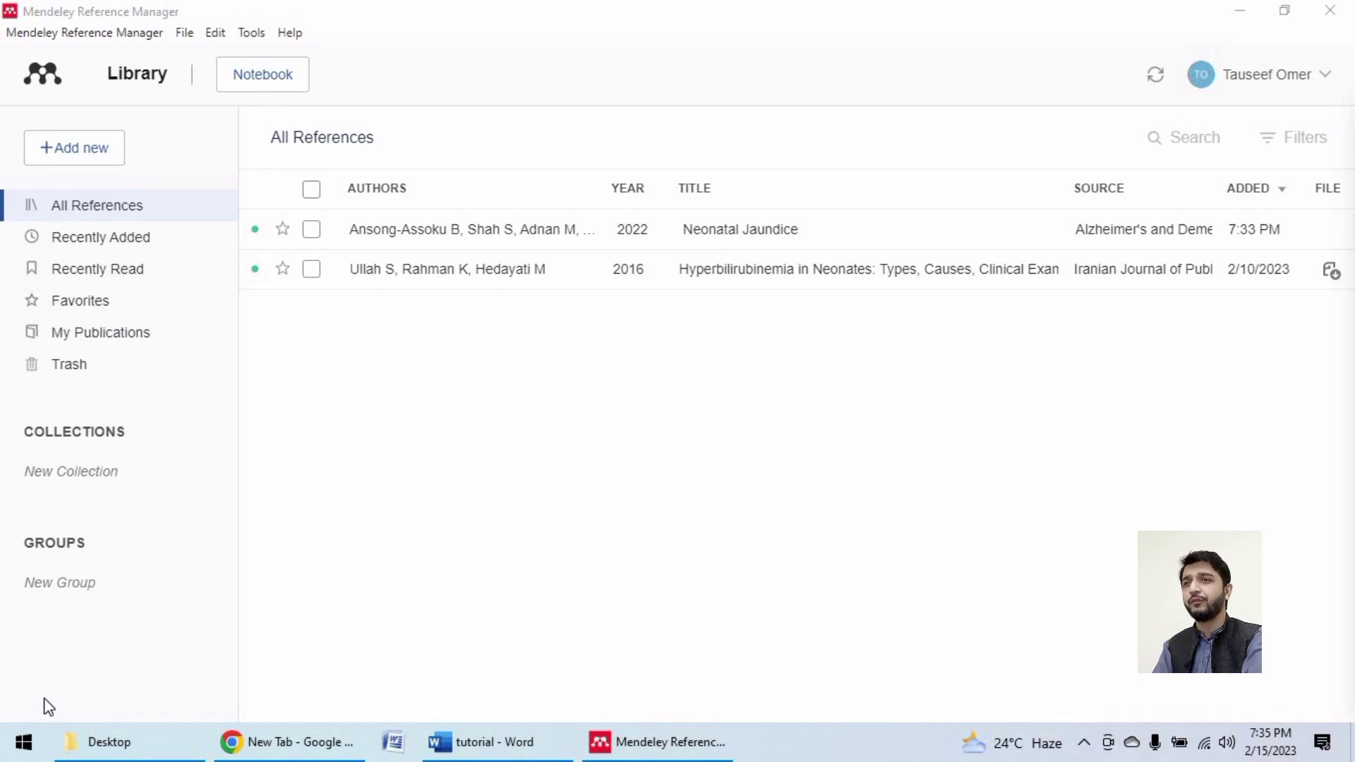
- Bring the Mendeley Reference Manager window, showing the two-reference library, to the front
click(477, 550)
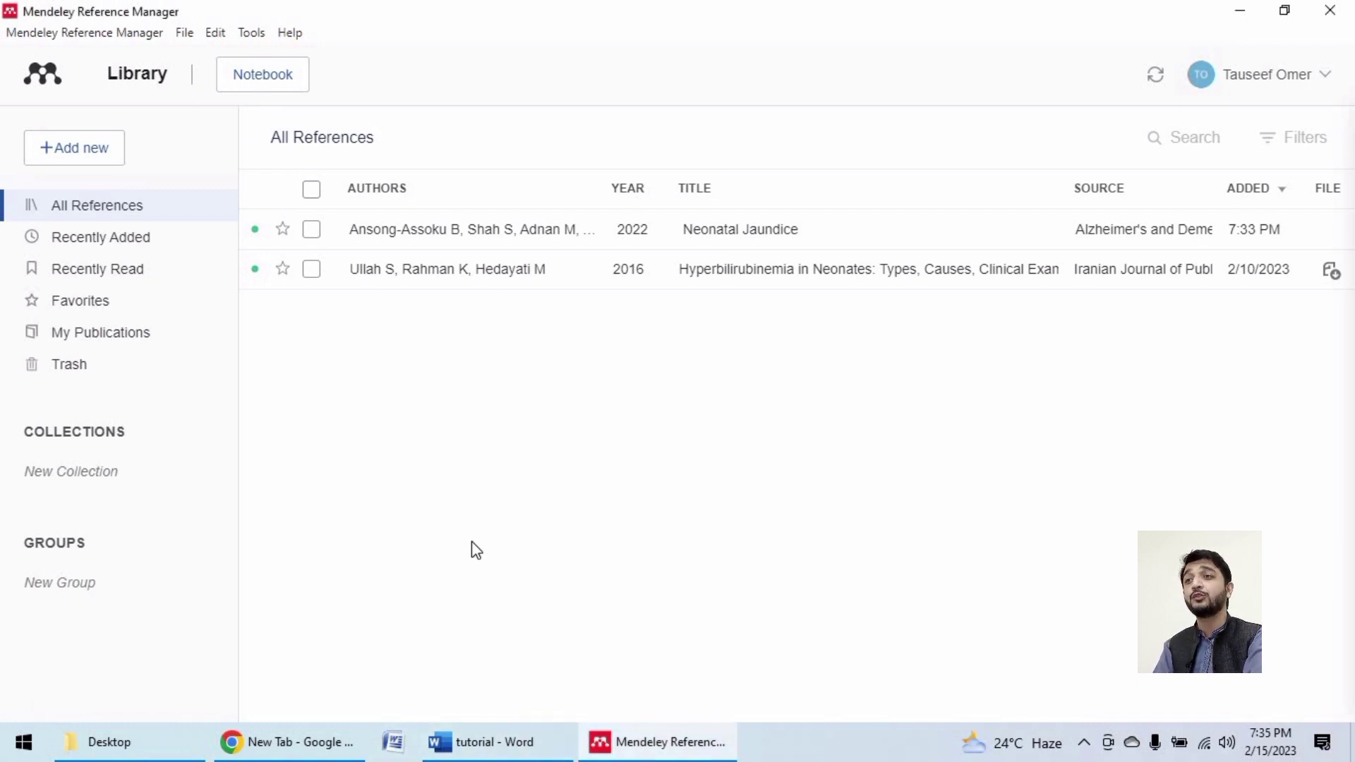
- Add a new group under Groups named hyperbilirubinemiagroup
click(93, 583)
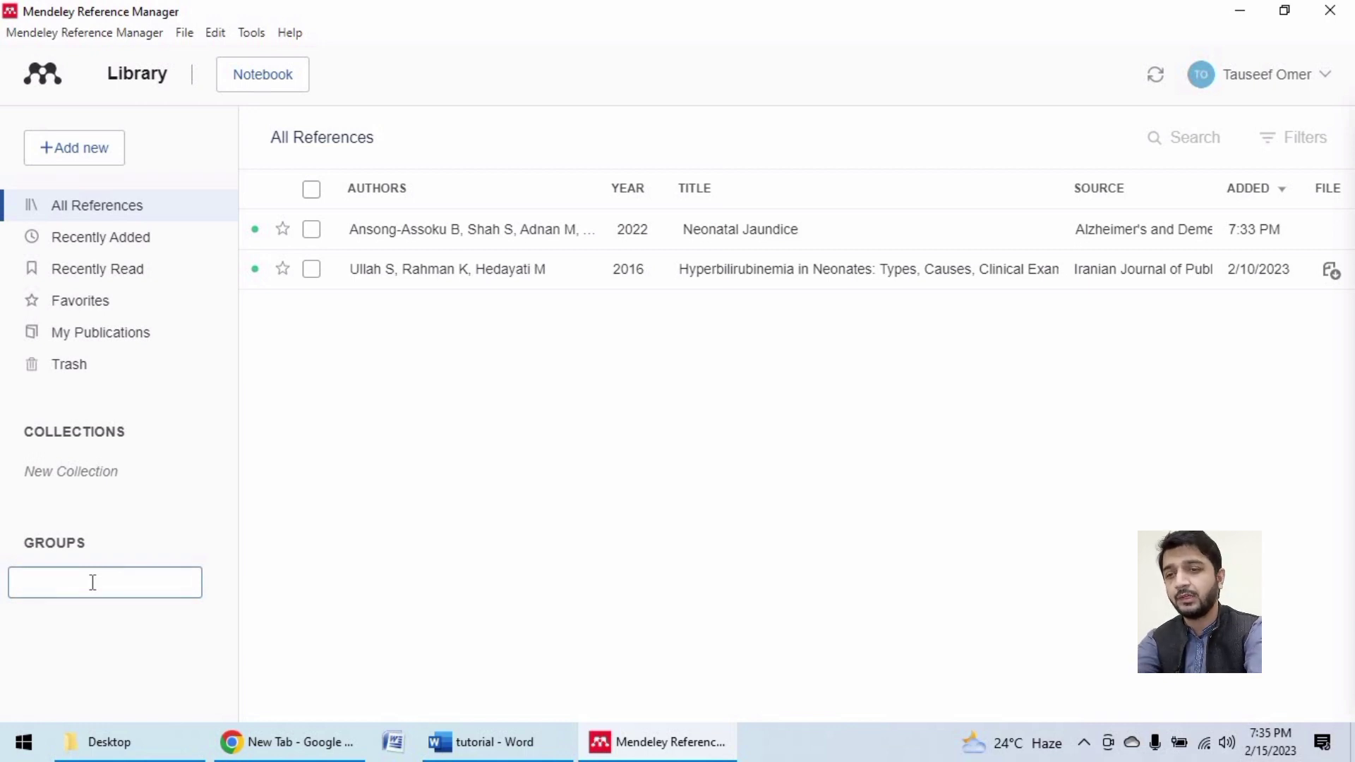
text(hyper)
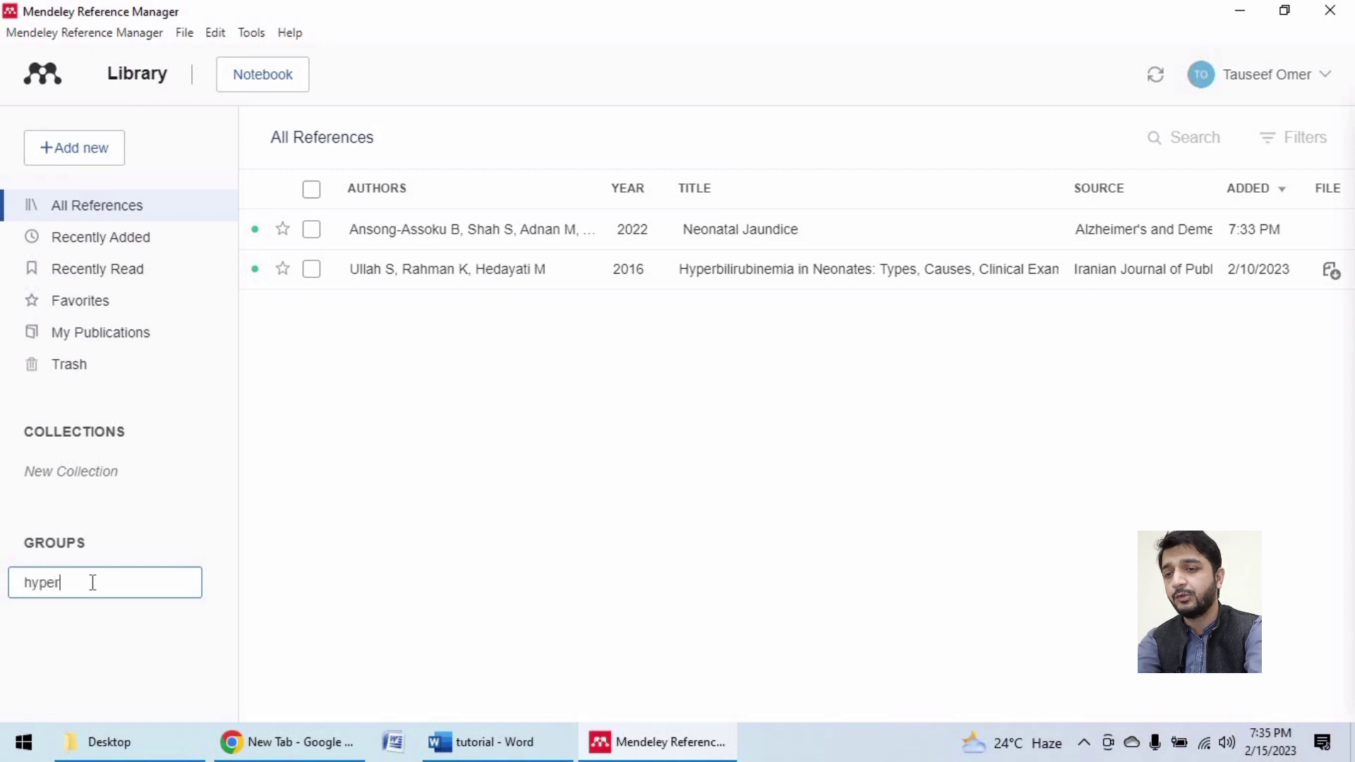
text(bilirubinemia)
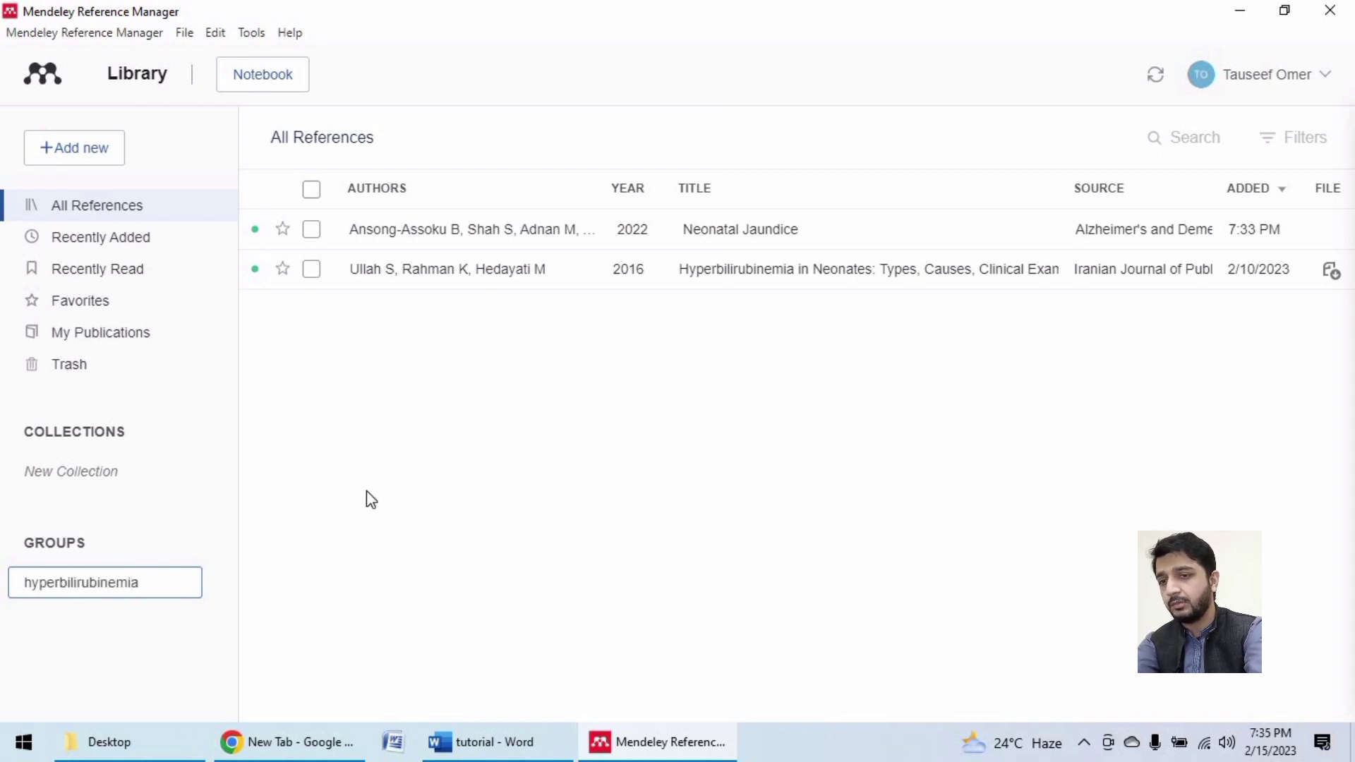
text(group)
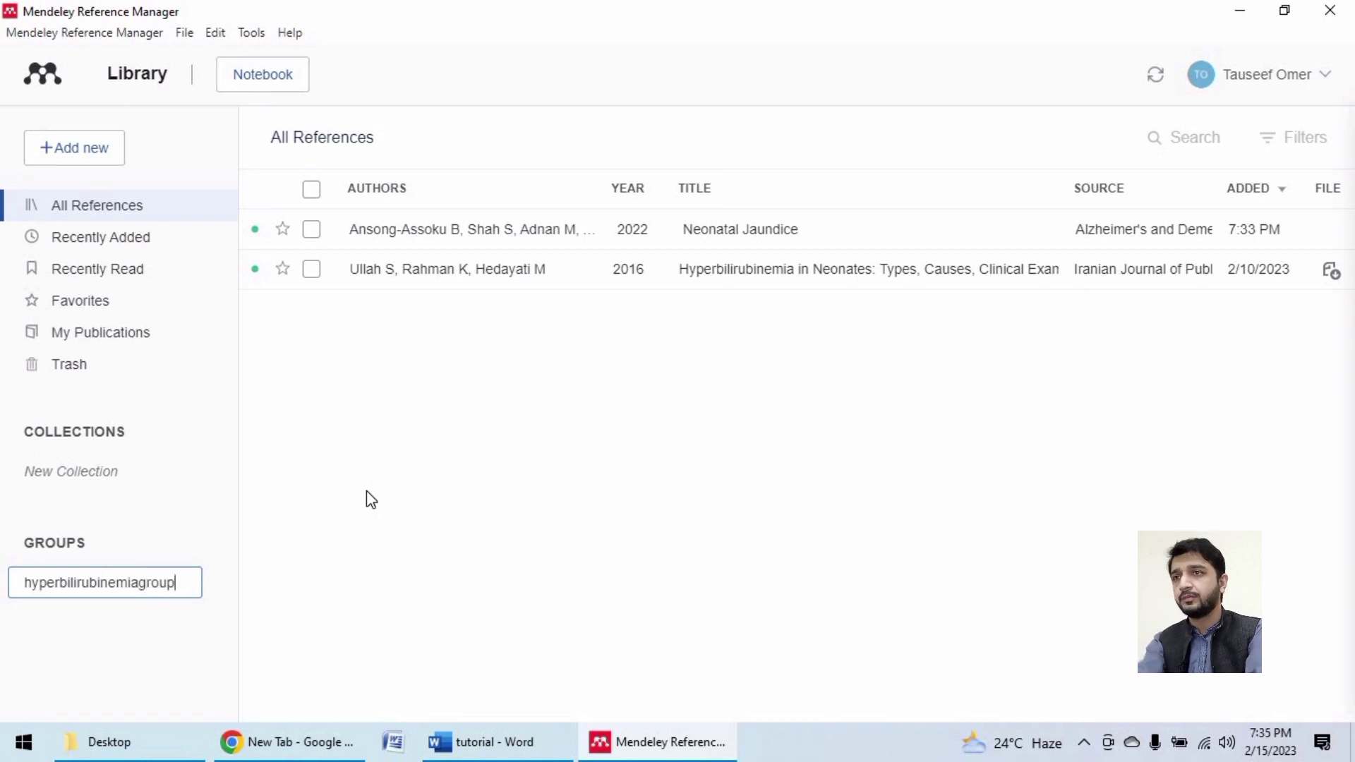
key(ctrl+a)
key(BackSpace)
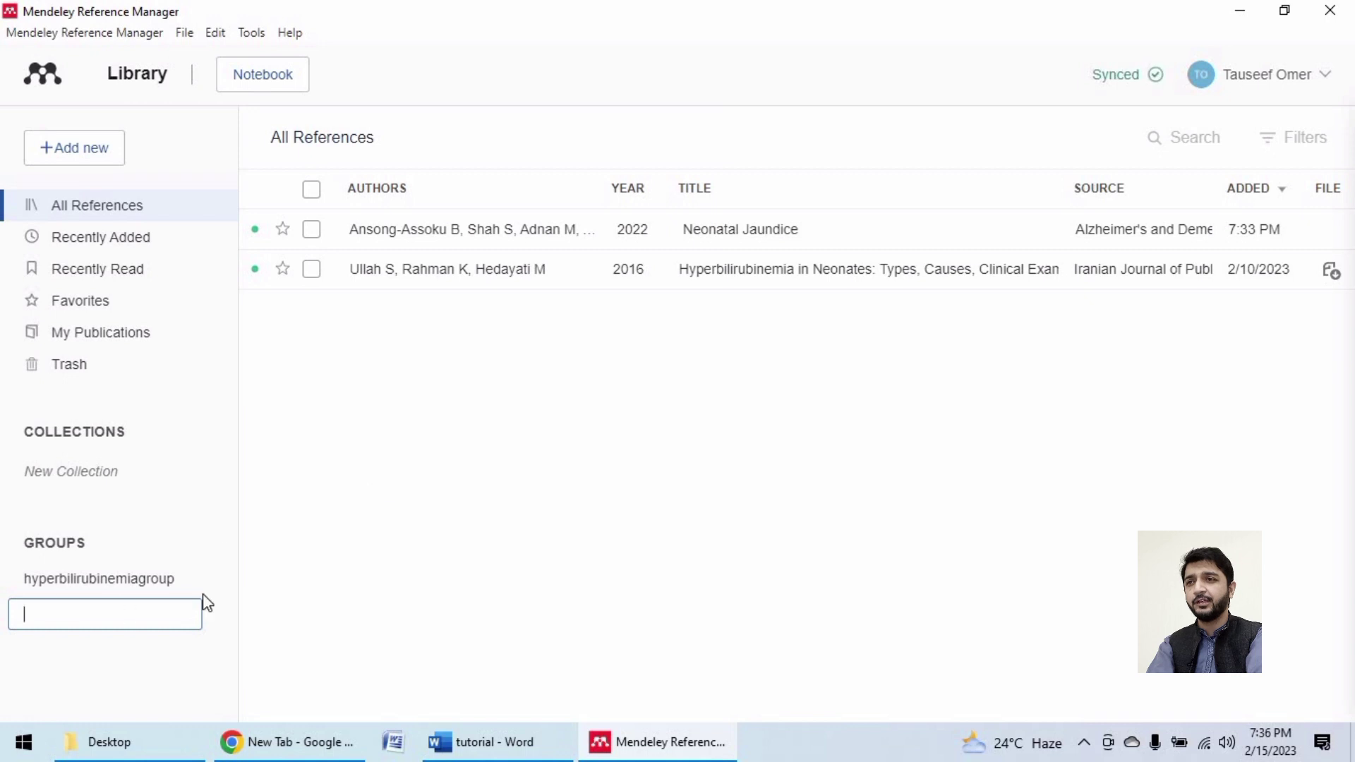
- Go to hyperbilirubinemiagroup's management page, showing its owner and member count
click(221, 587)
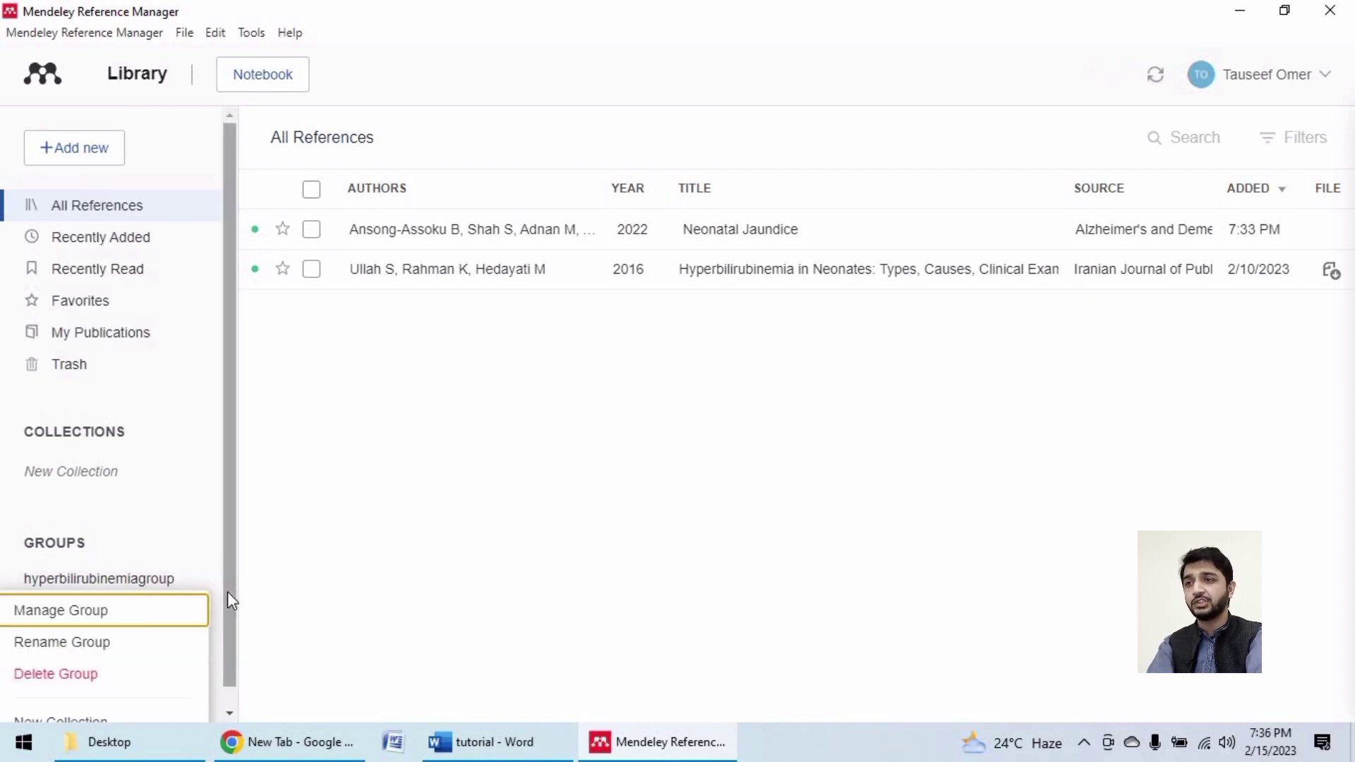
scroll(228, 592, down, 1)
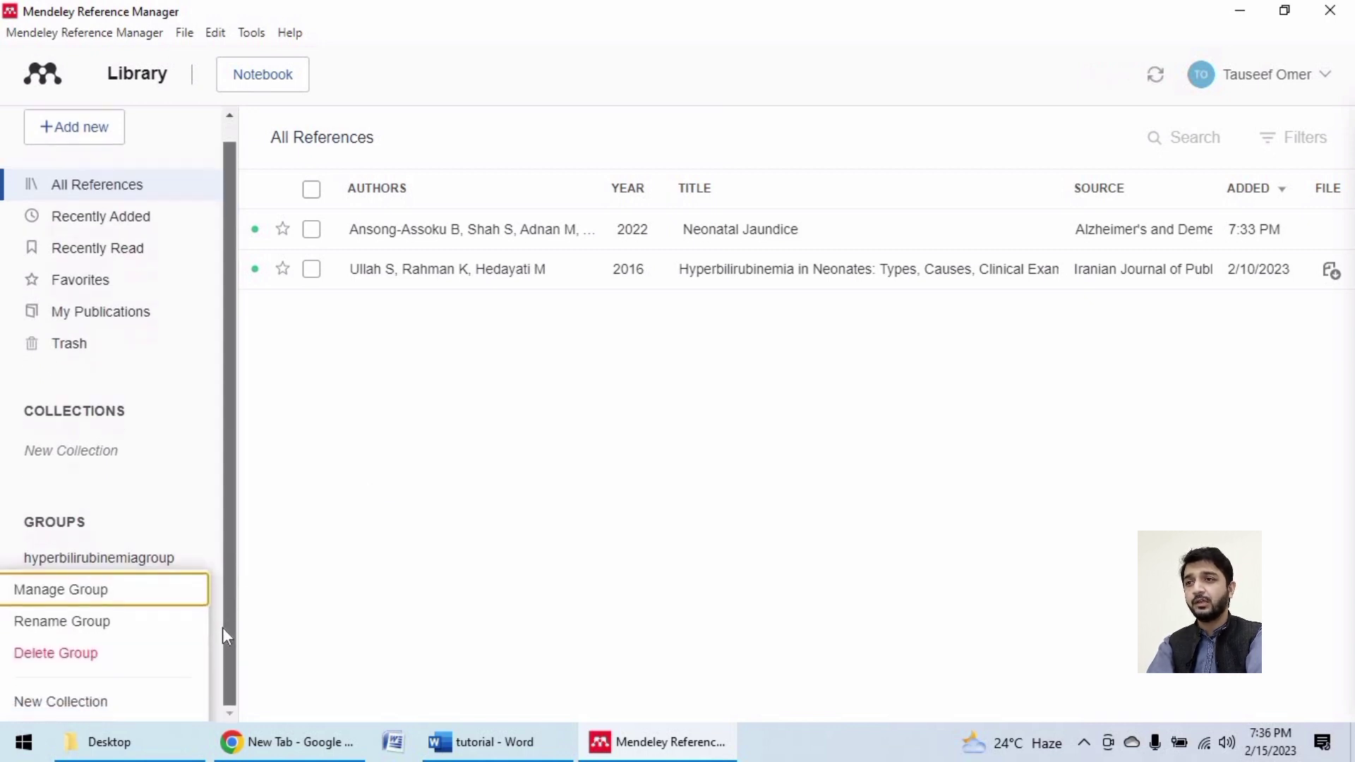
click(101, 593)
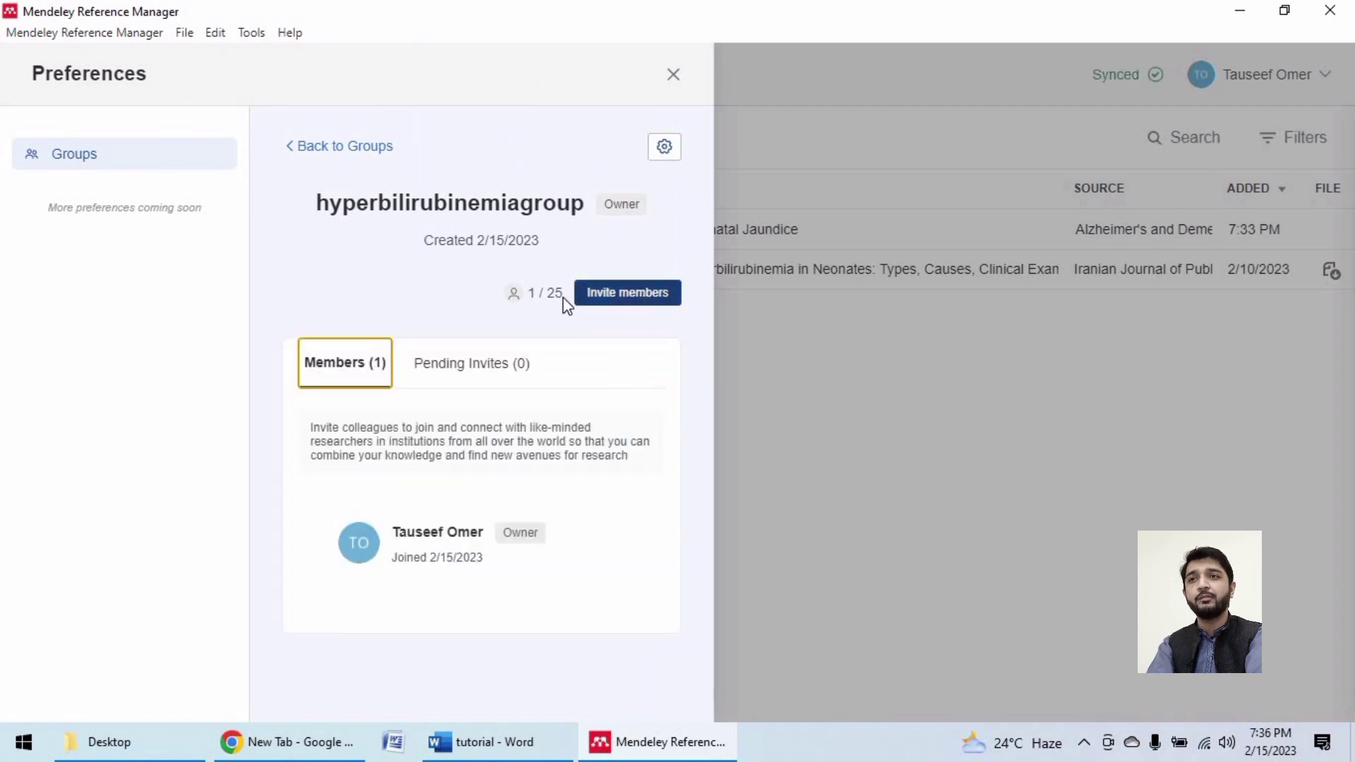
- Start a member invite with an invitee's e-mail, then cancel it and close the group preferences
click(608, 295)
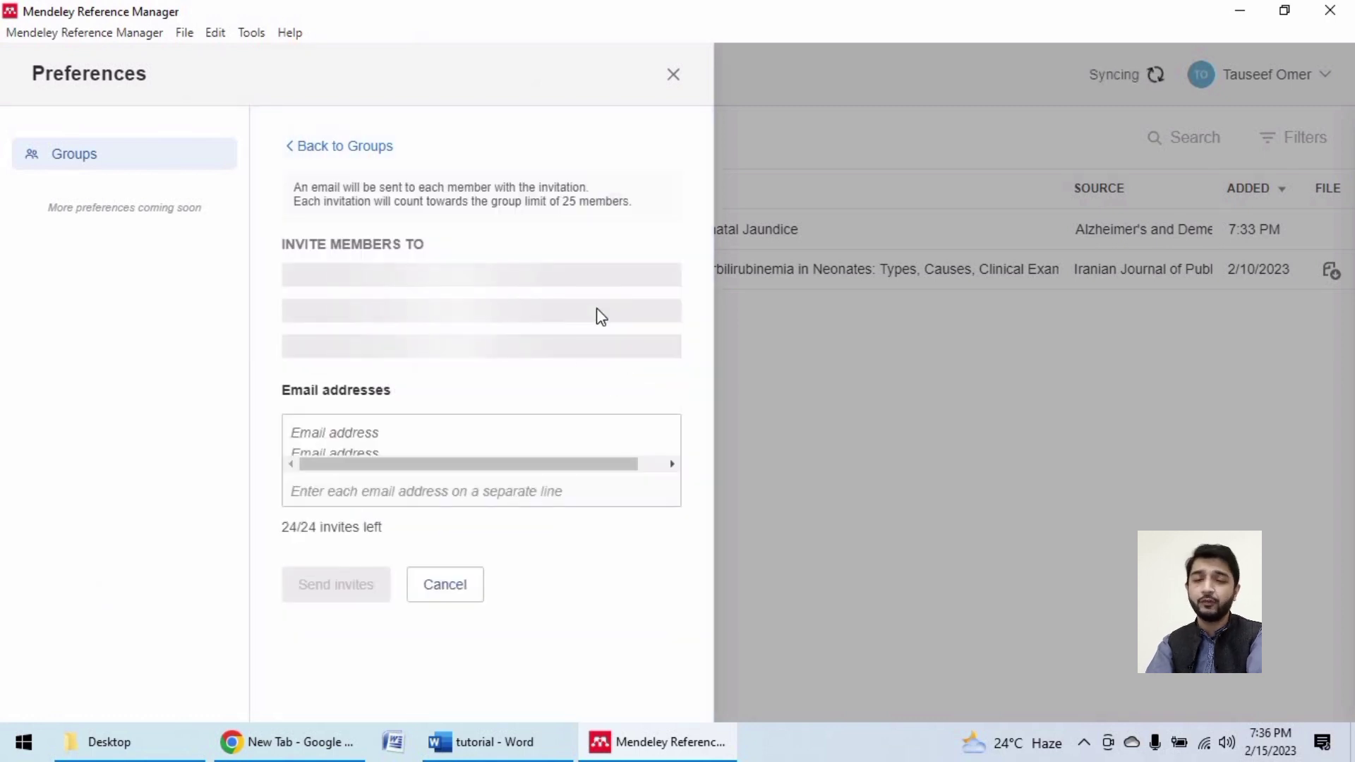
click(459, 445)
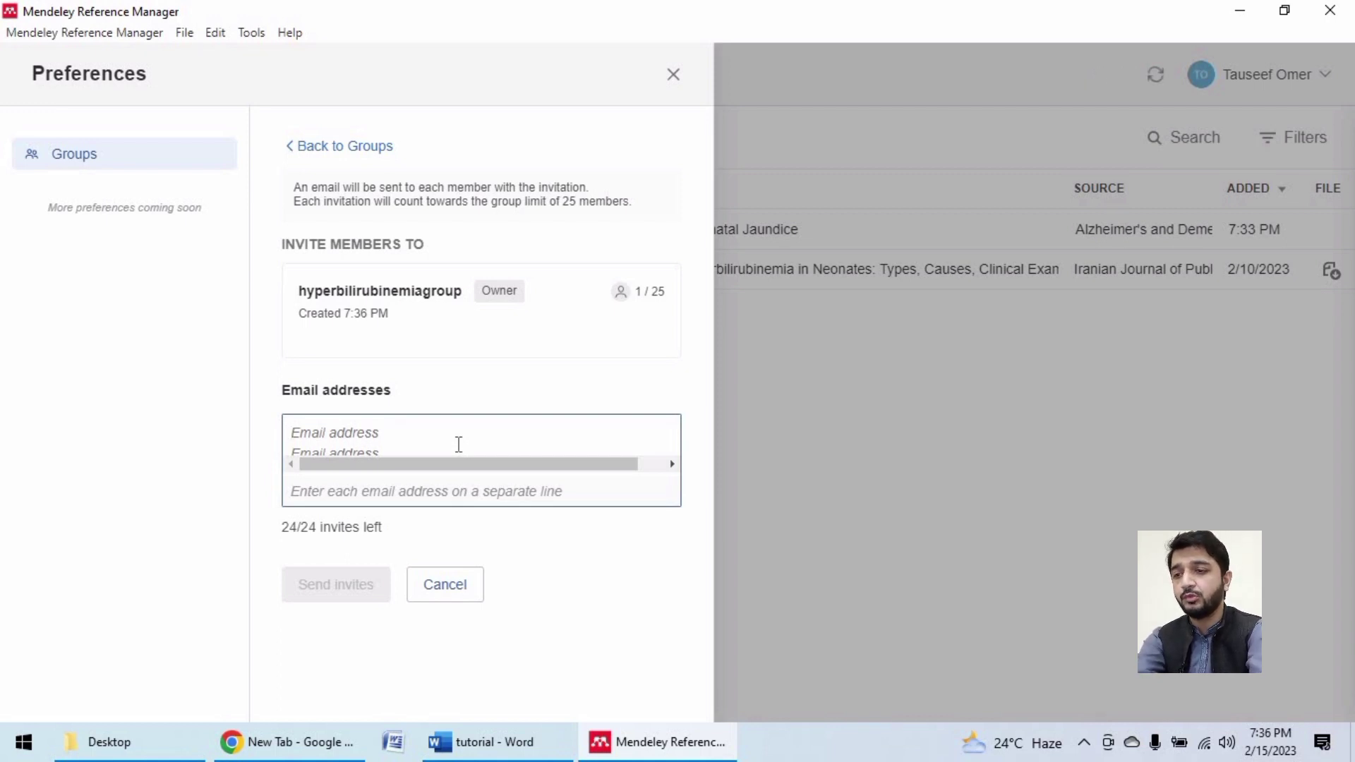
text(uzair)
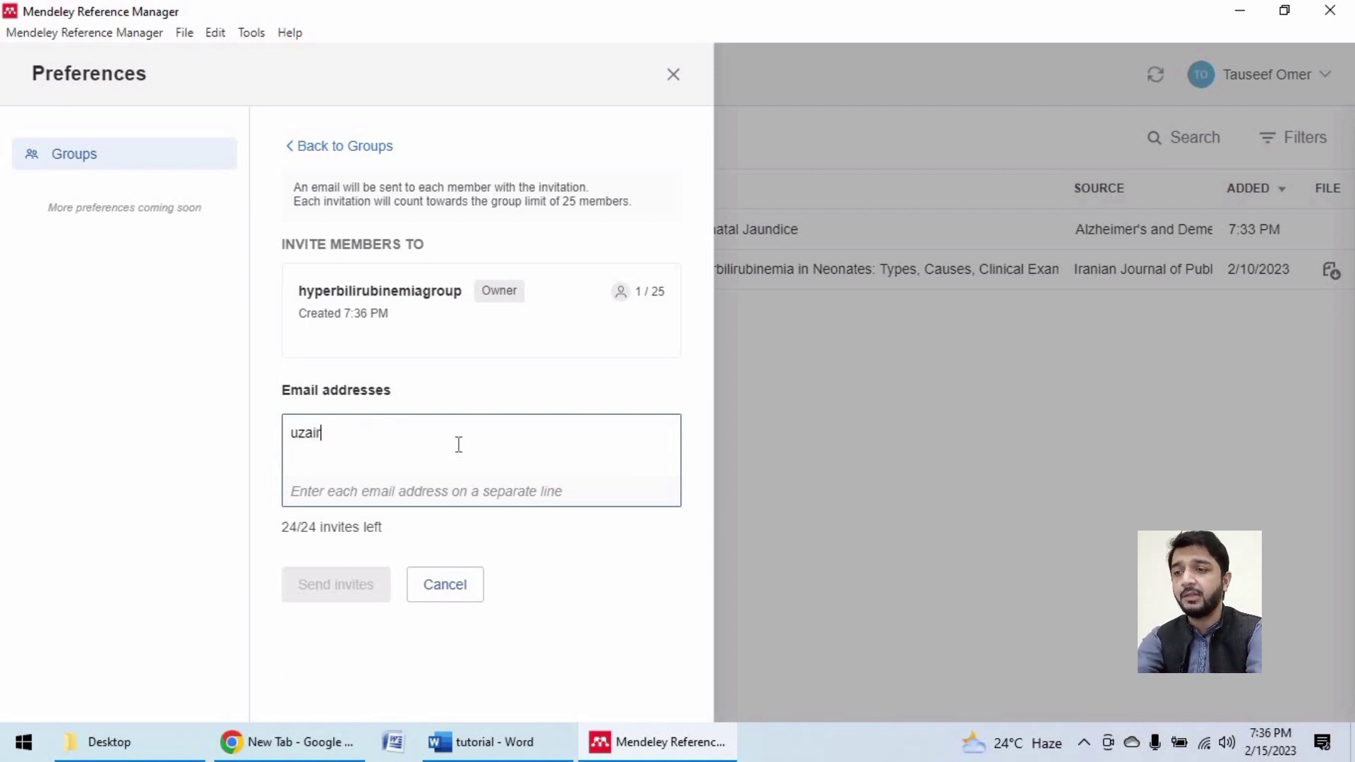
text(1@)
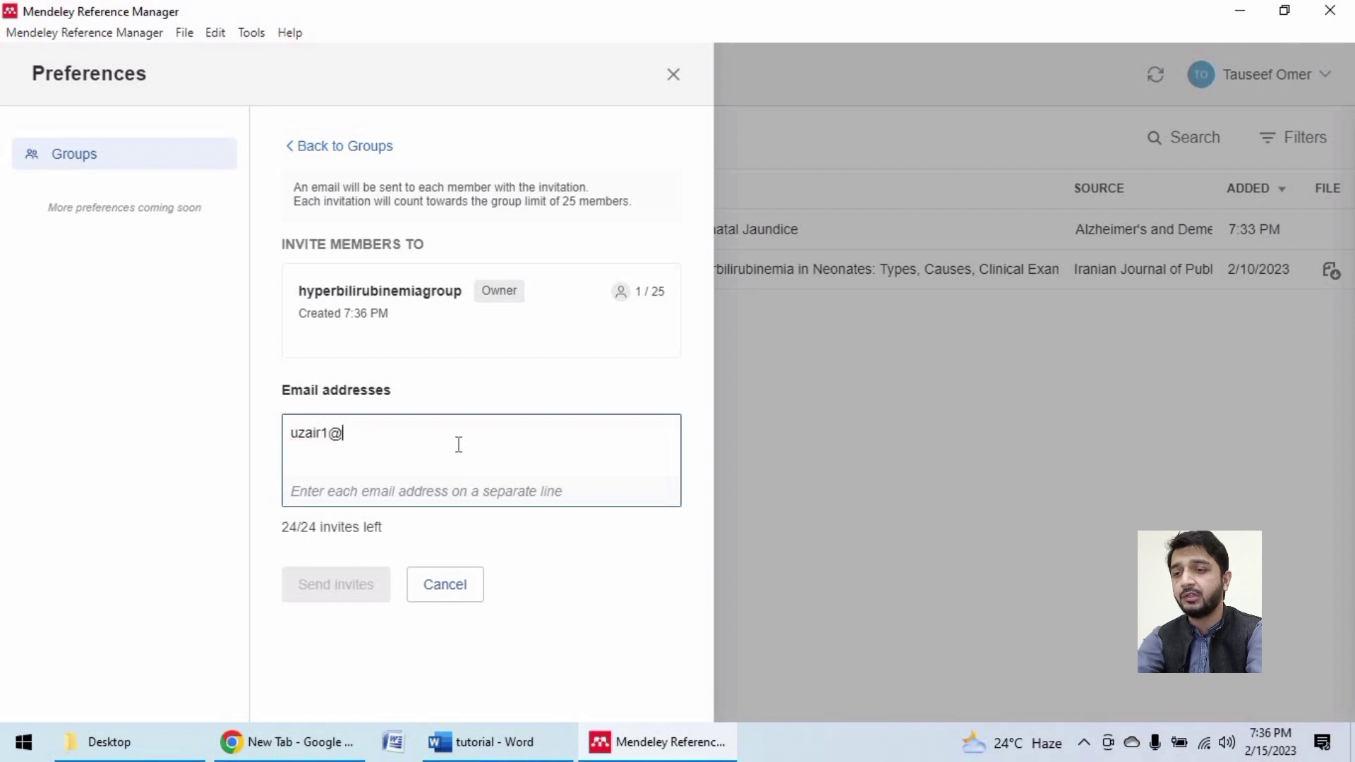
text(example.com)
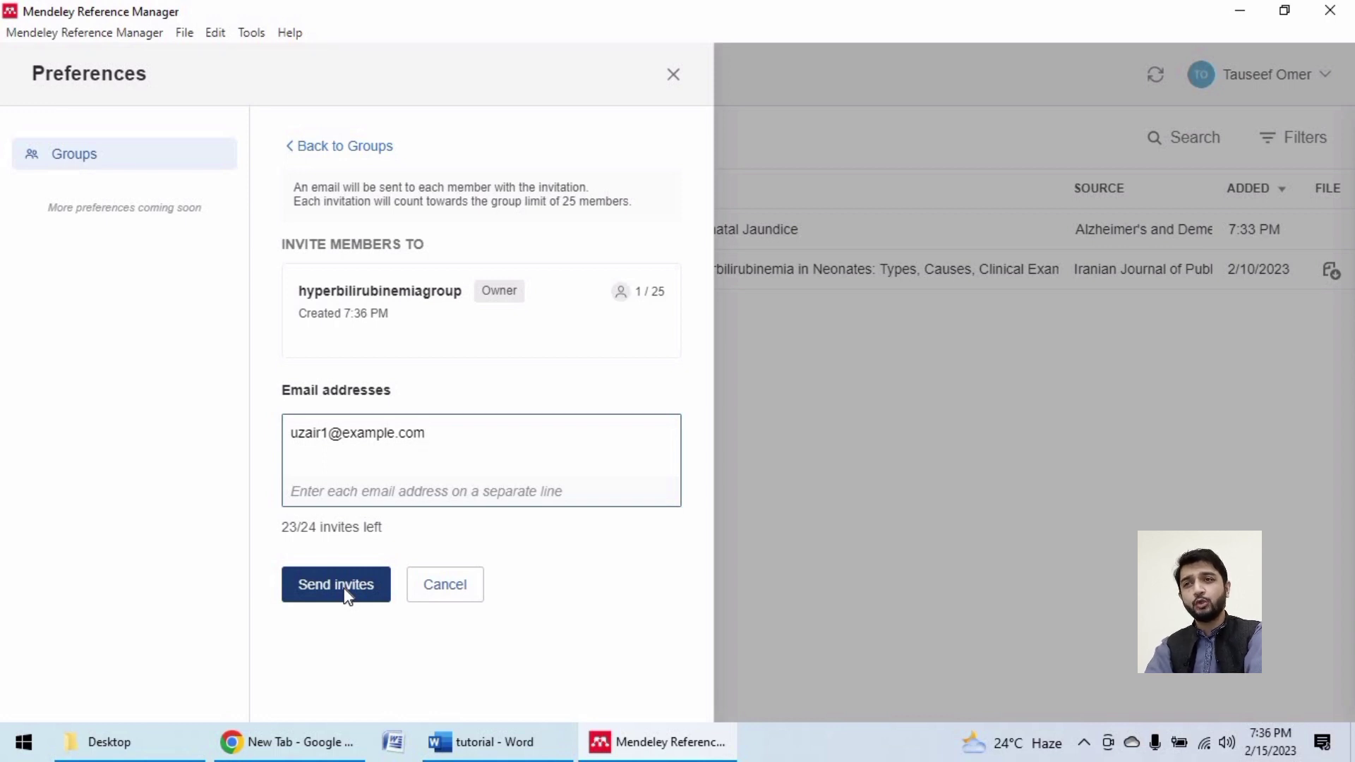
click(426, 591)
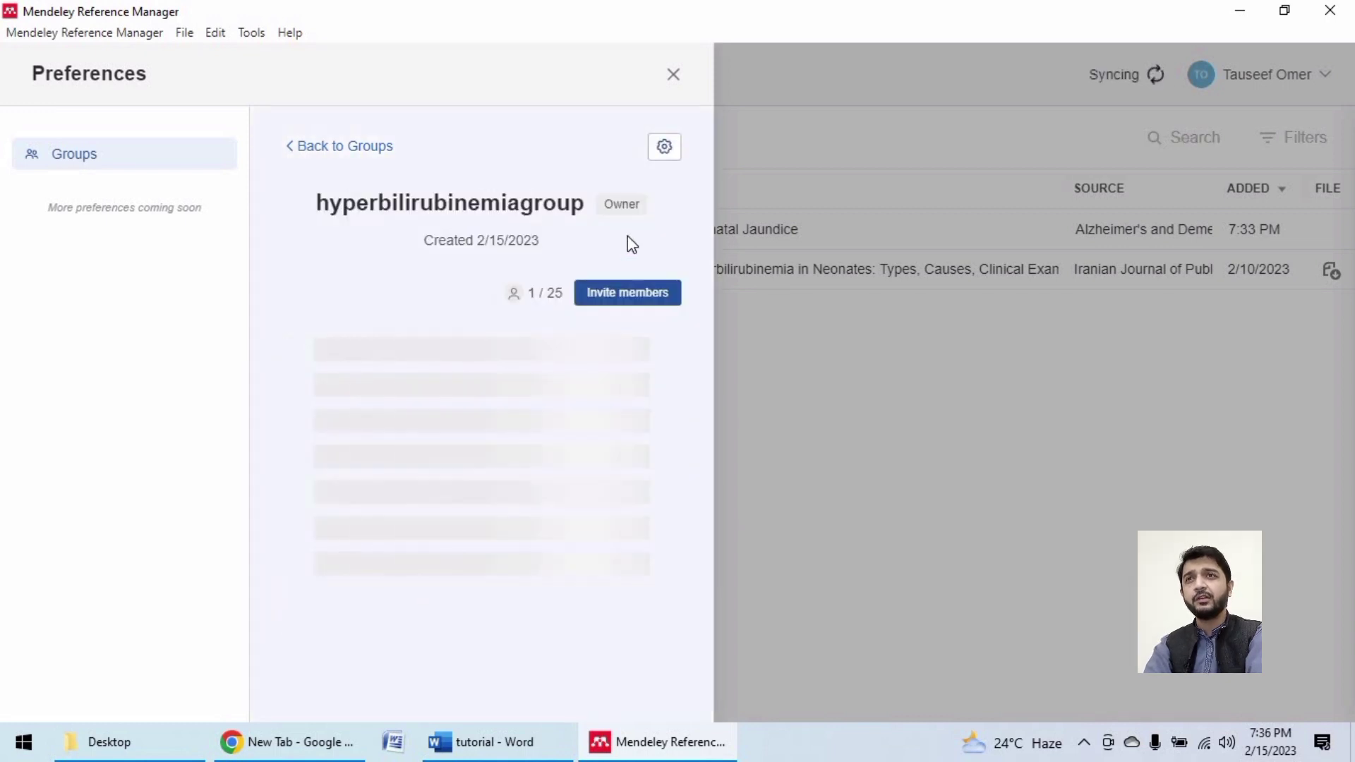
click(883, 324)
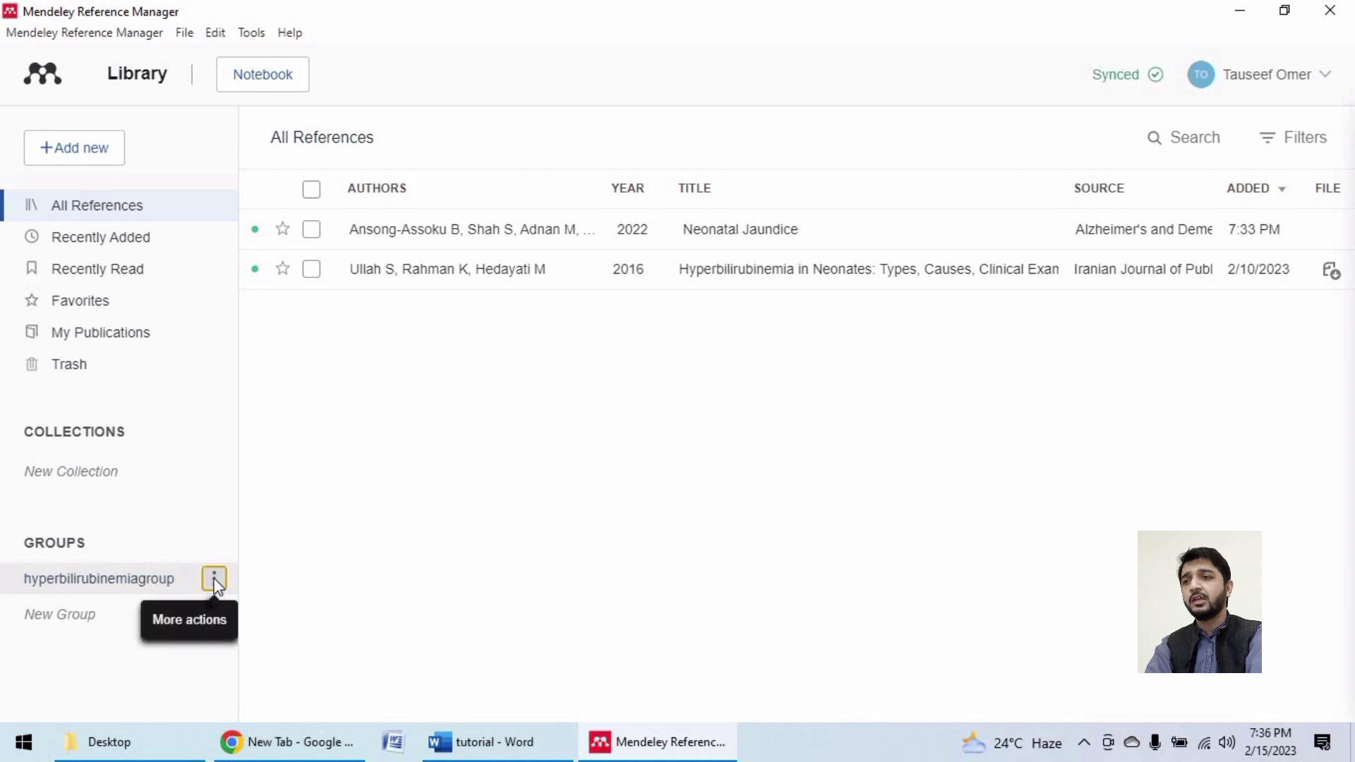
- Bring up hyperbilirubinemiagroup's actions menu again after briefly returning to All References
click(213, 580)
scroll(235, 655, down, 1)
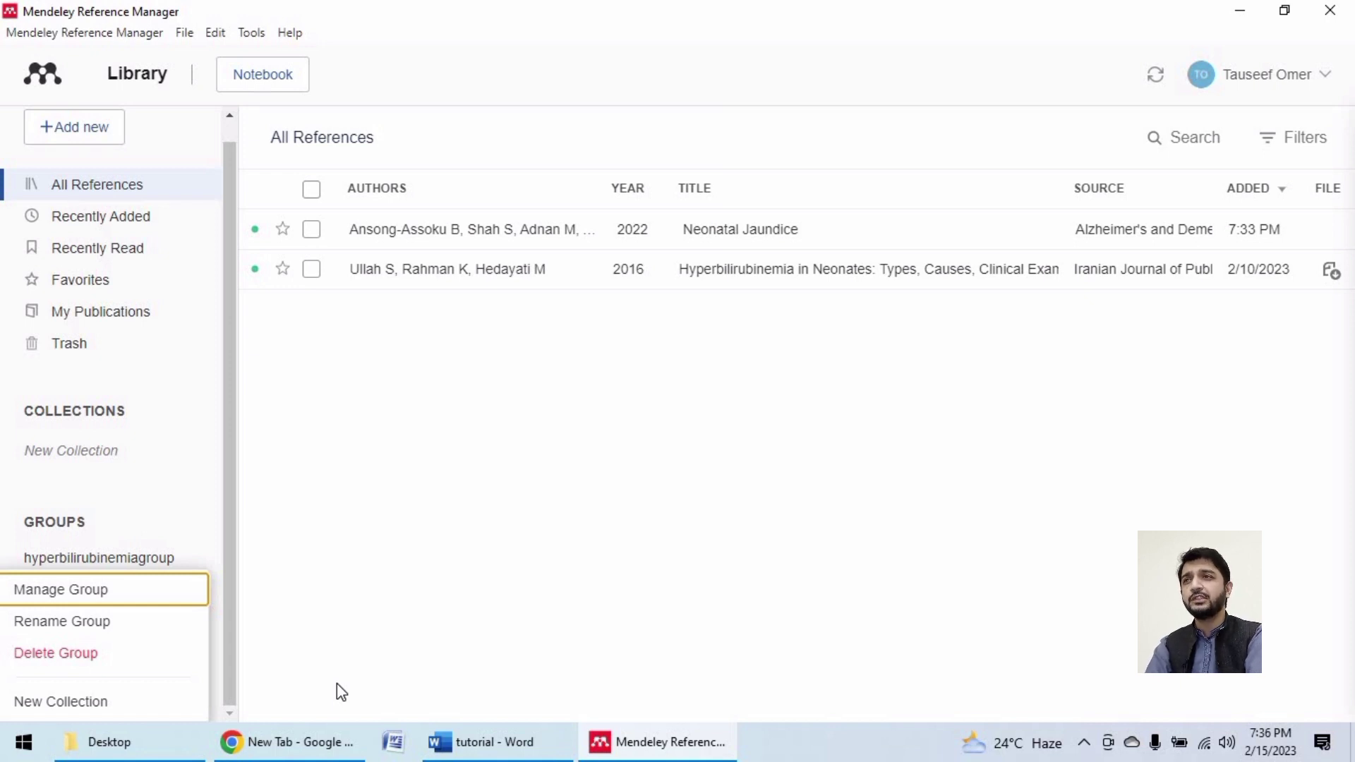
click(583, 463)
click(70, 208)
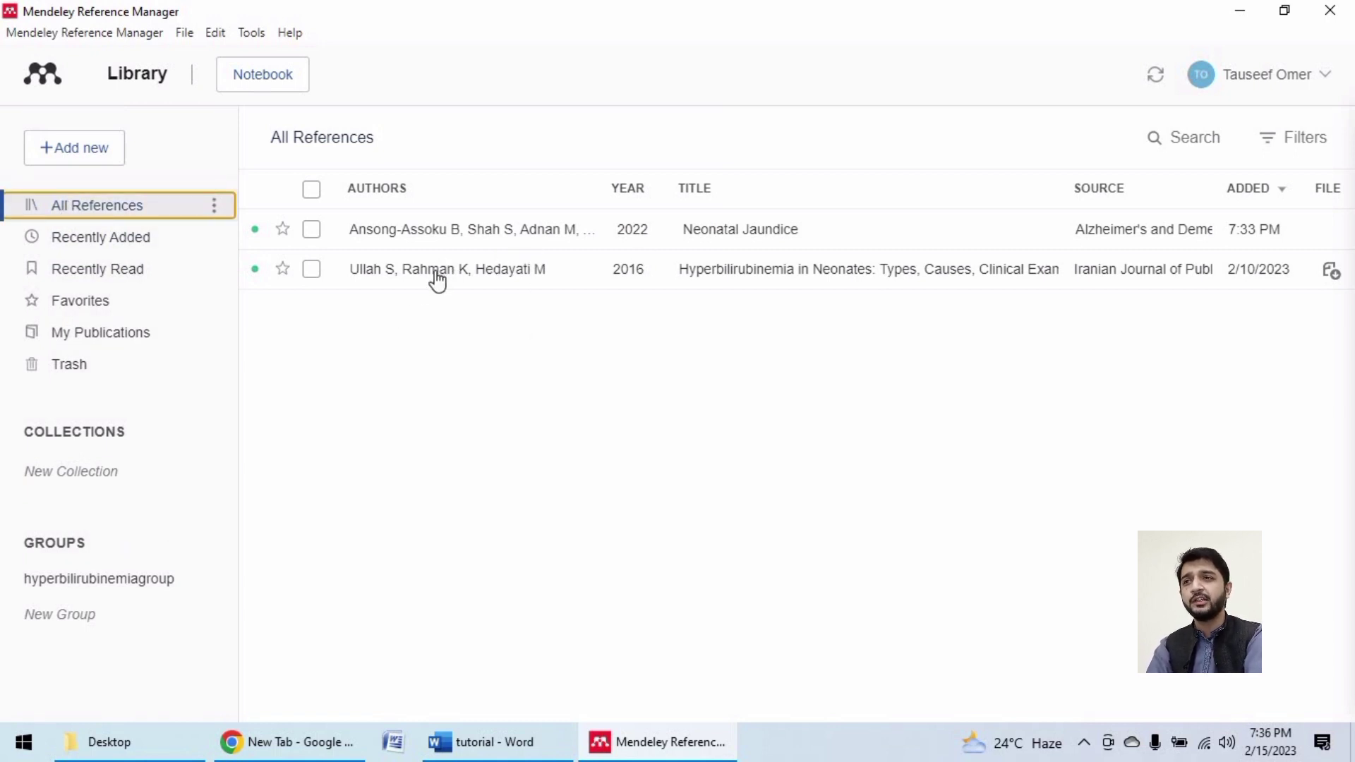
click(215, 580)
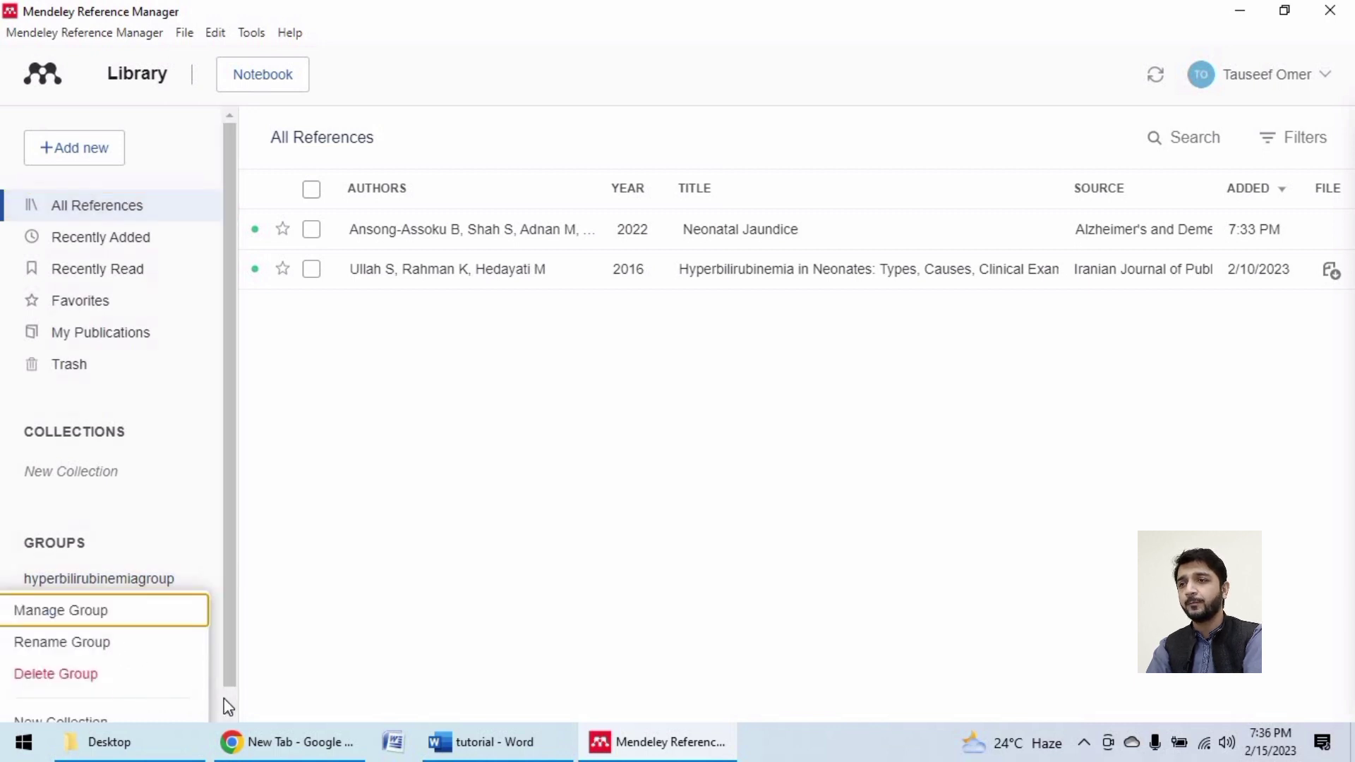
scroll(227, 706, down, 1)
- Choose New Collection under hyperbilirubinemiagroup and name it refhyperbili
click(165, 703)
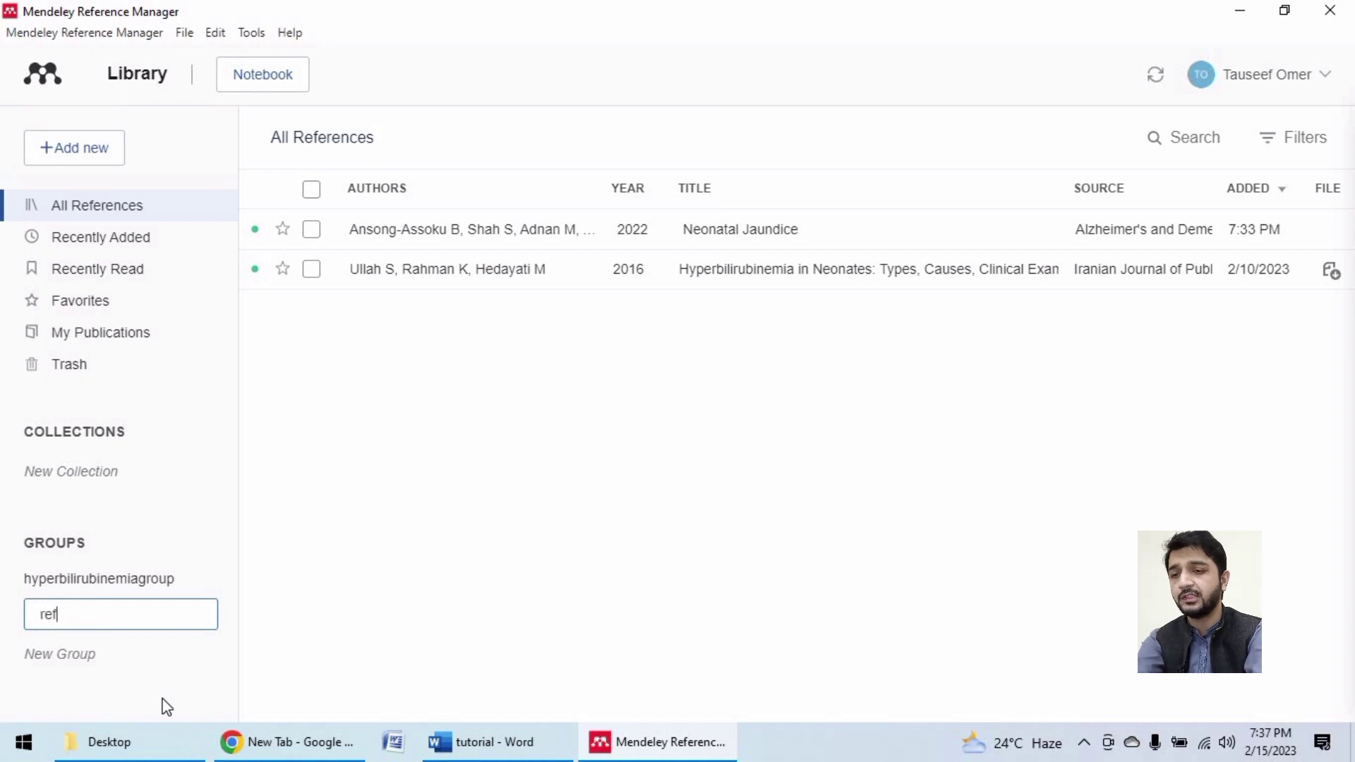
text(refhyperbili)
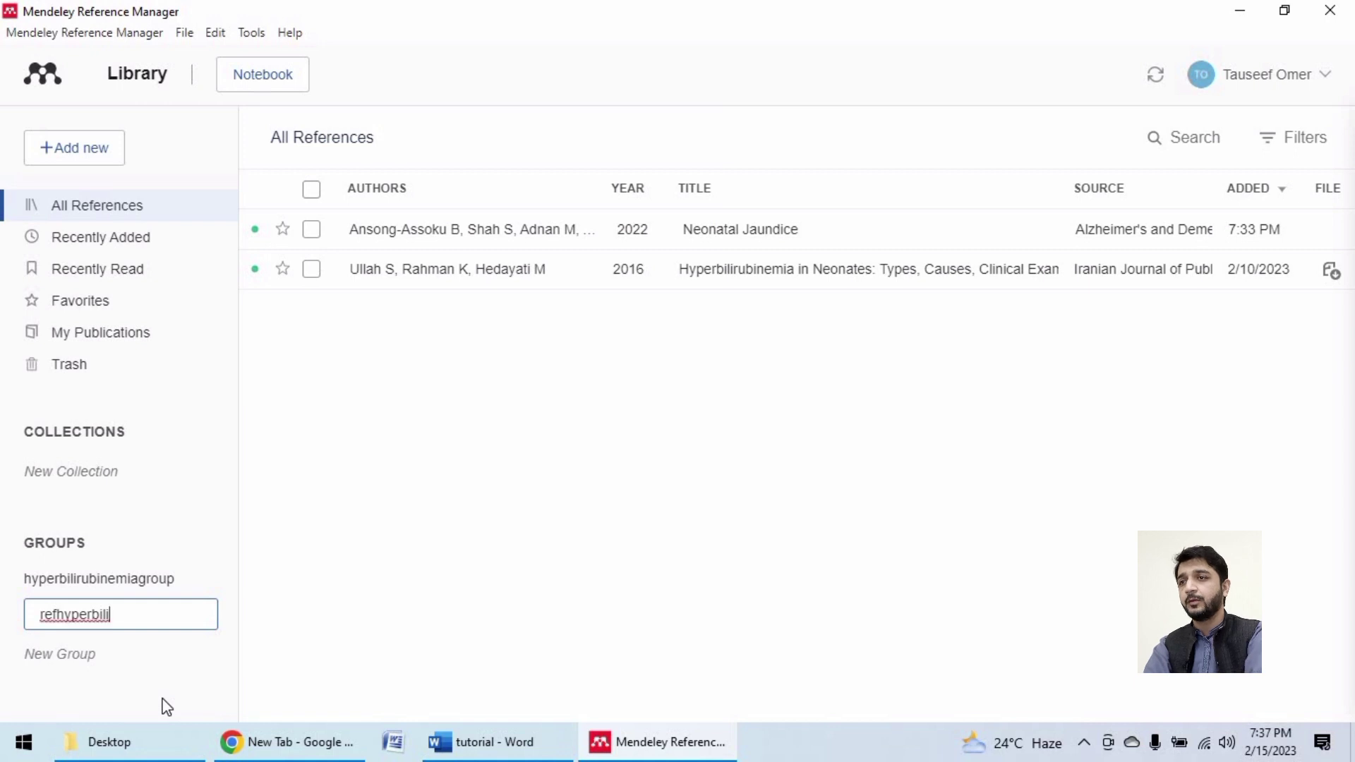
key(Return)
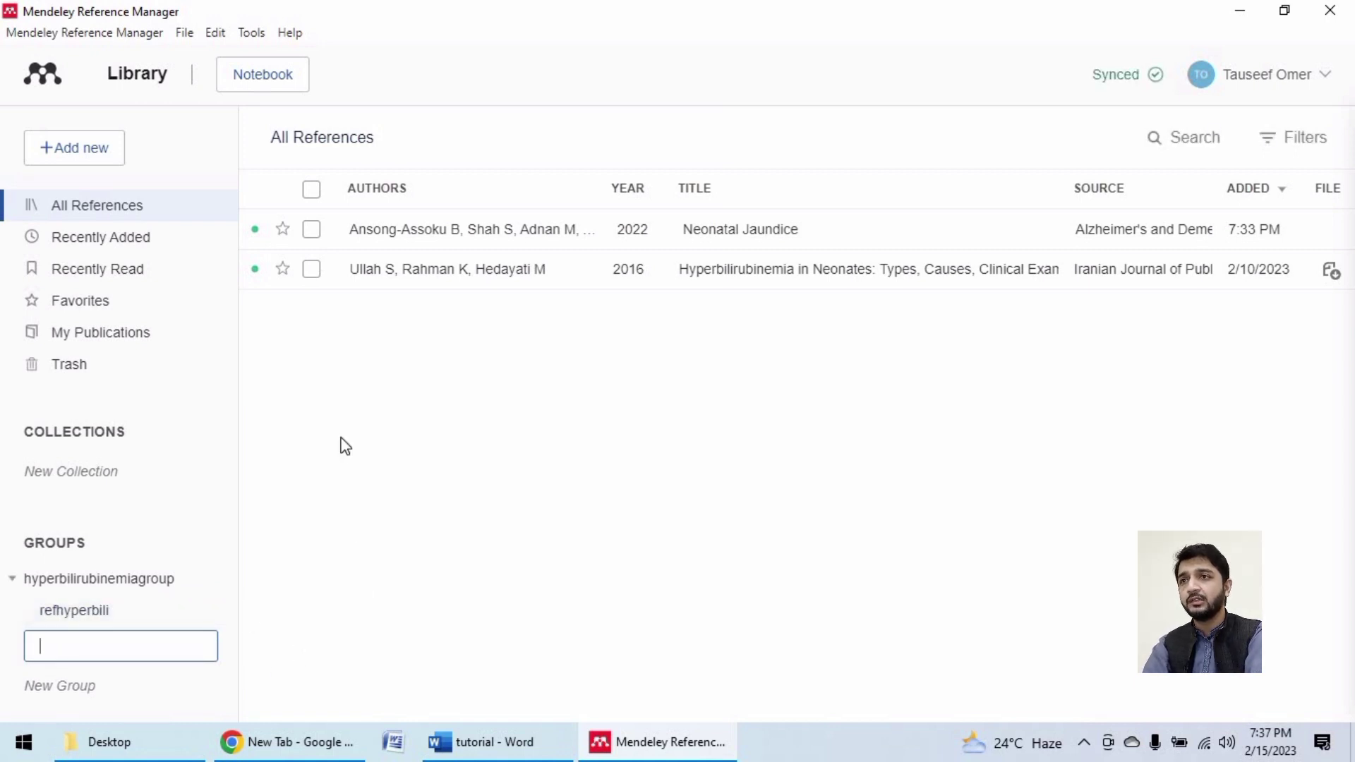
- Add the 2016 hyperbilirubinemia article to the group's refhyperbili collection
click(311, 270)
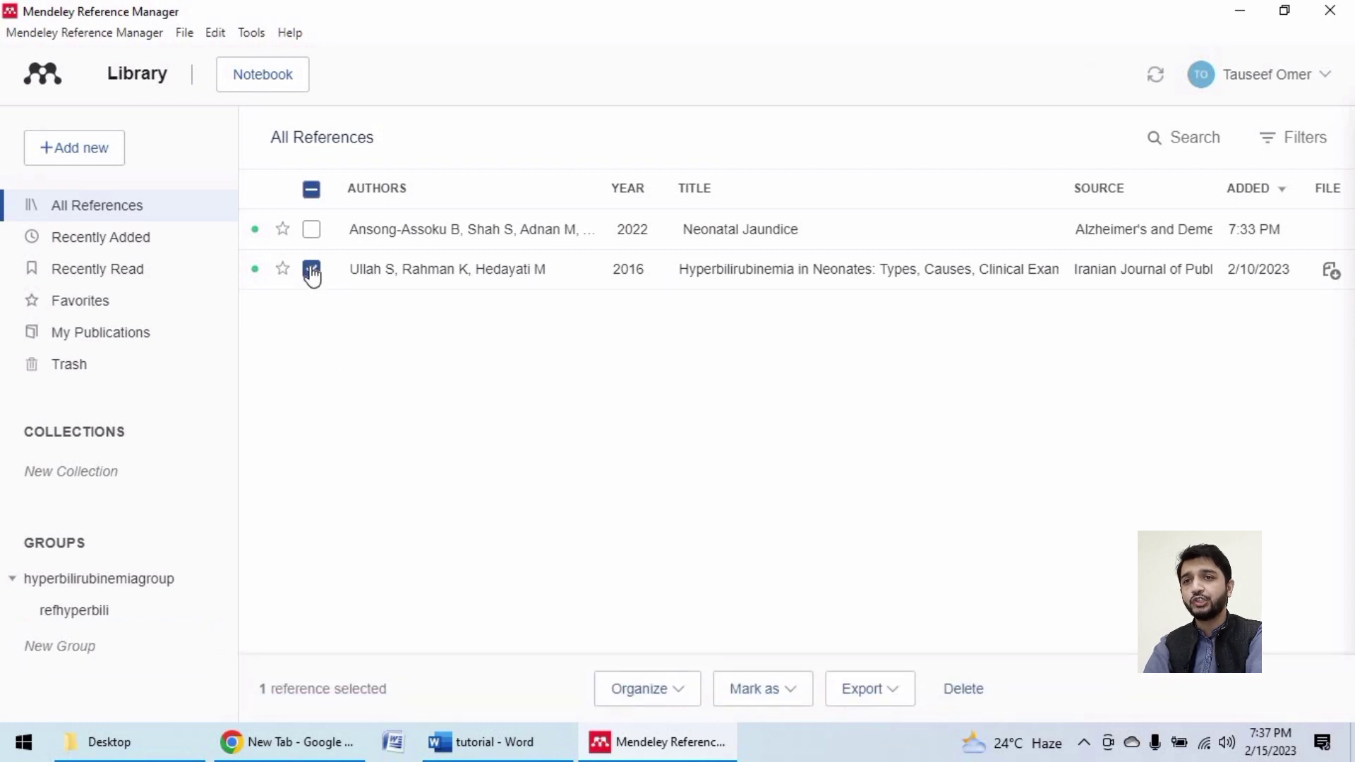
click(681, 689)
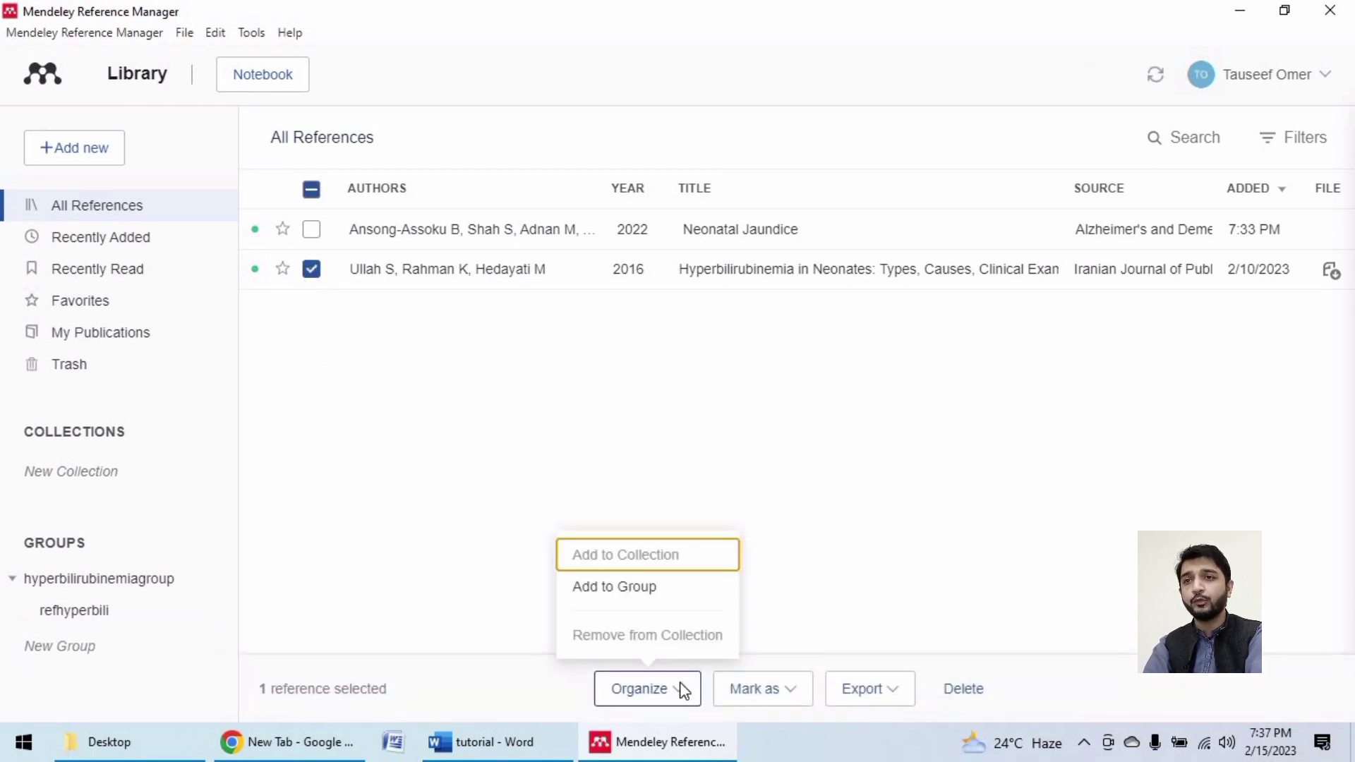
click(621, 596)
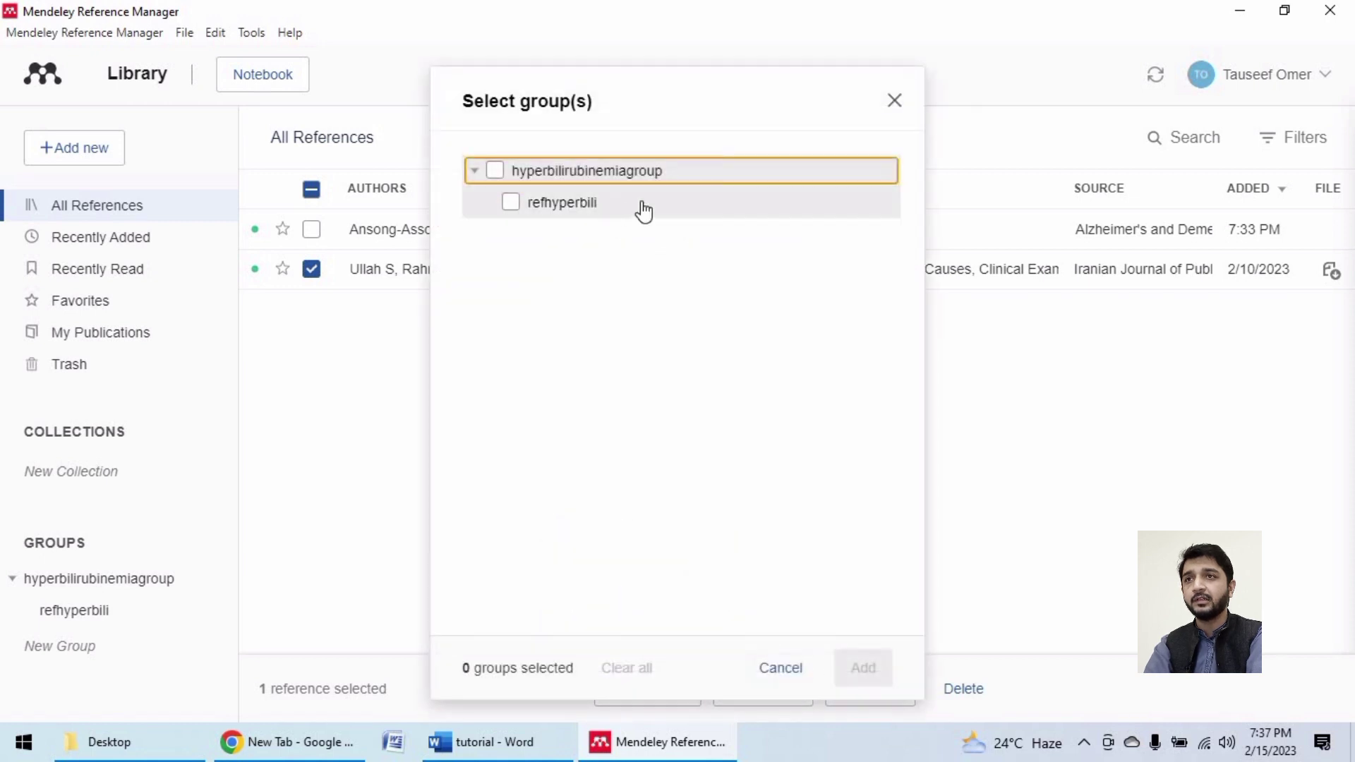
click(511, 204)
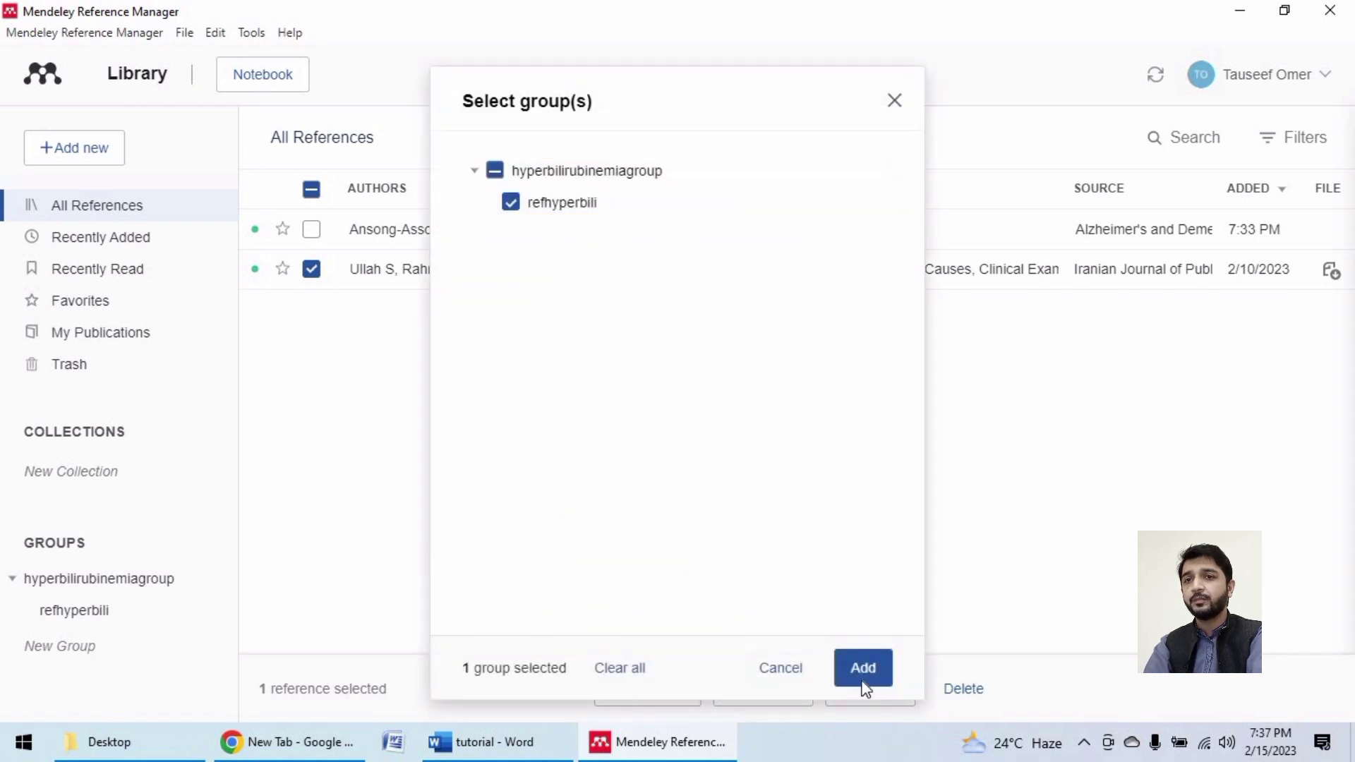
click(863, 669)
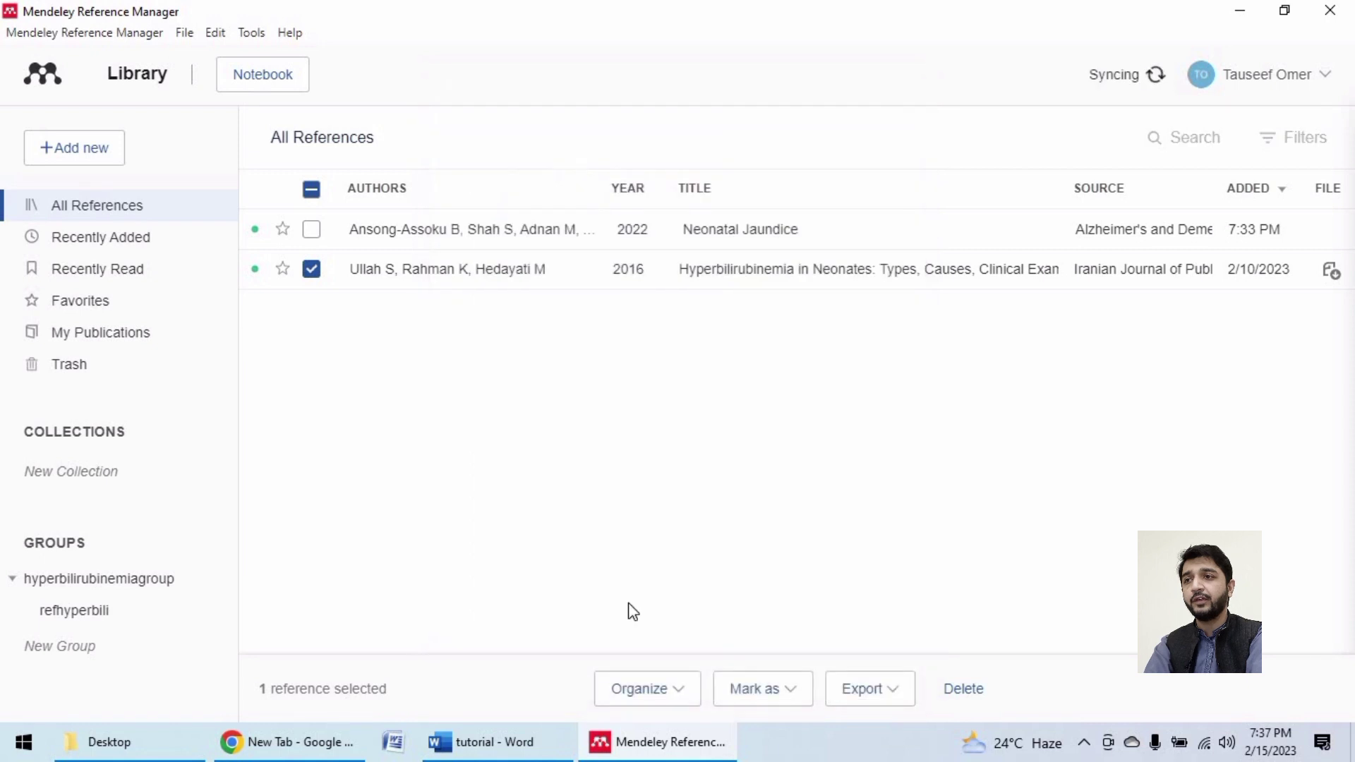
- Create a 'references not used yet' collection under hyperbilirubinemiagroup, beside refhyperbili
mouse_move(103, 623)
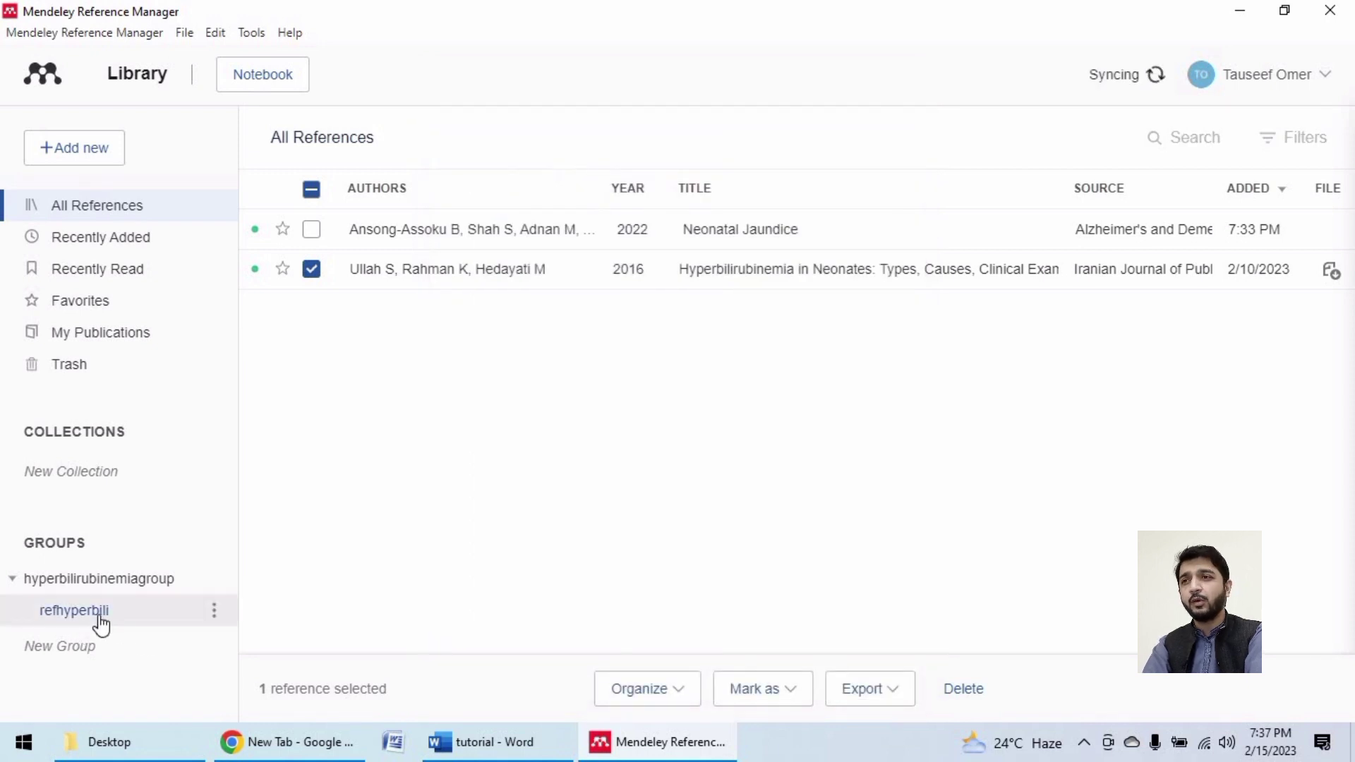
click(212, 578)
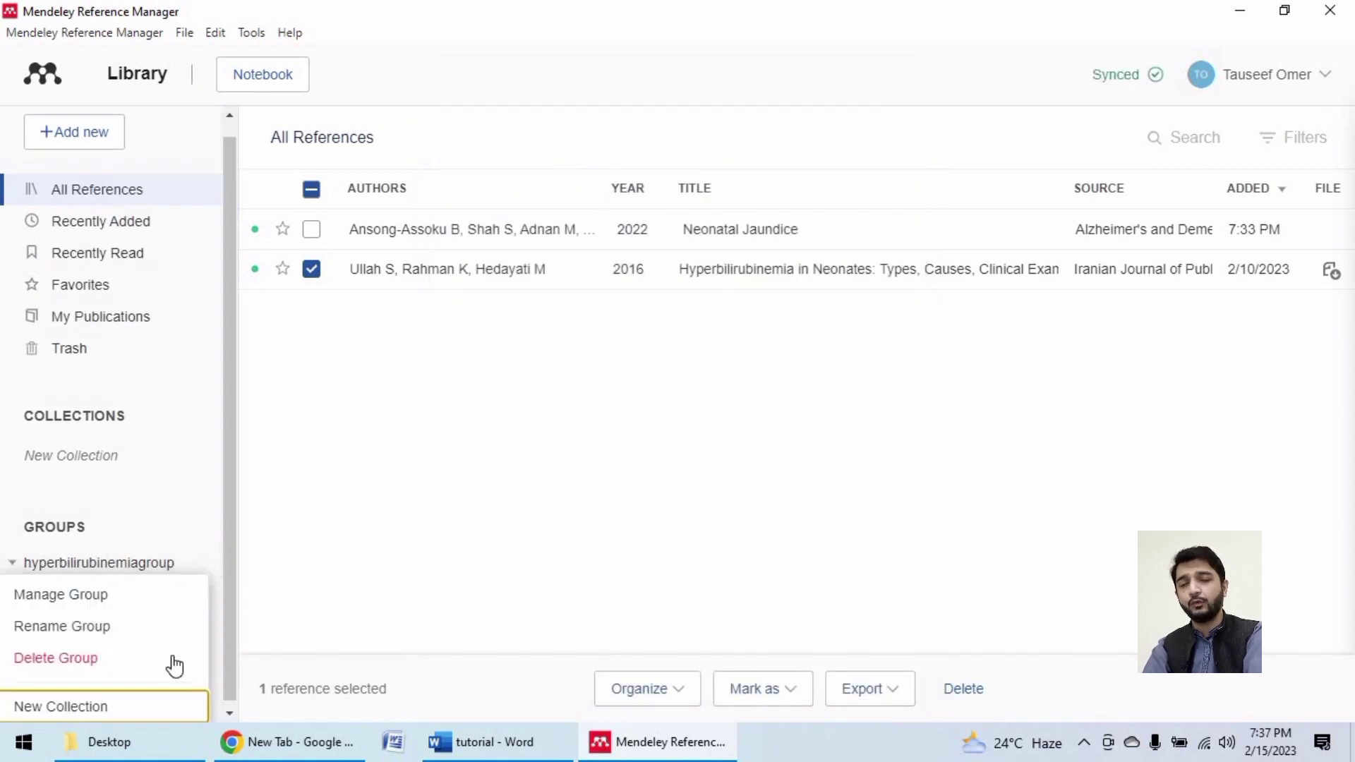
click(60, 707)
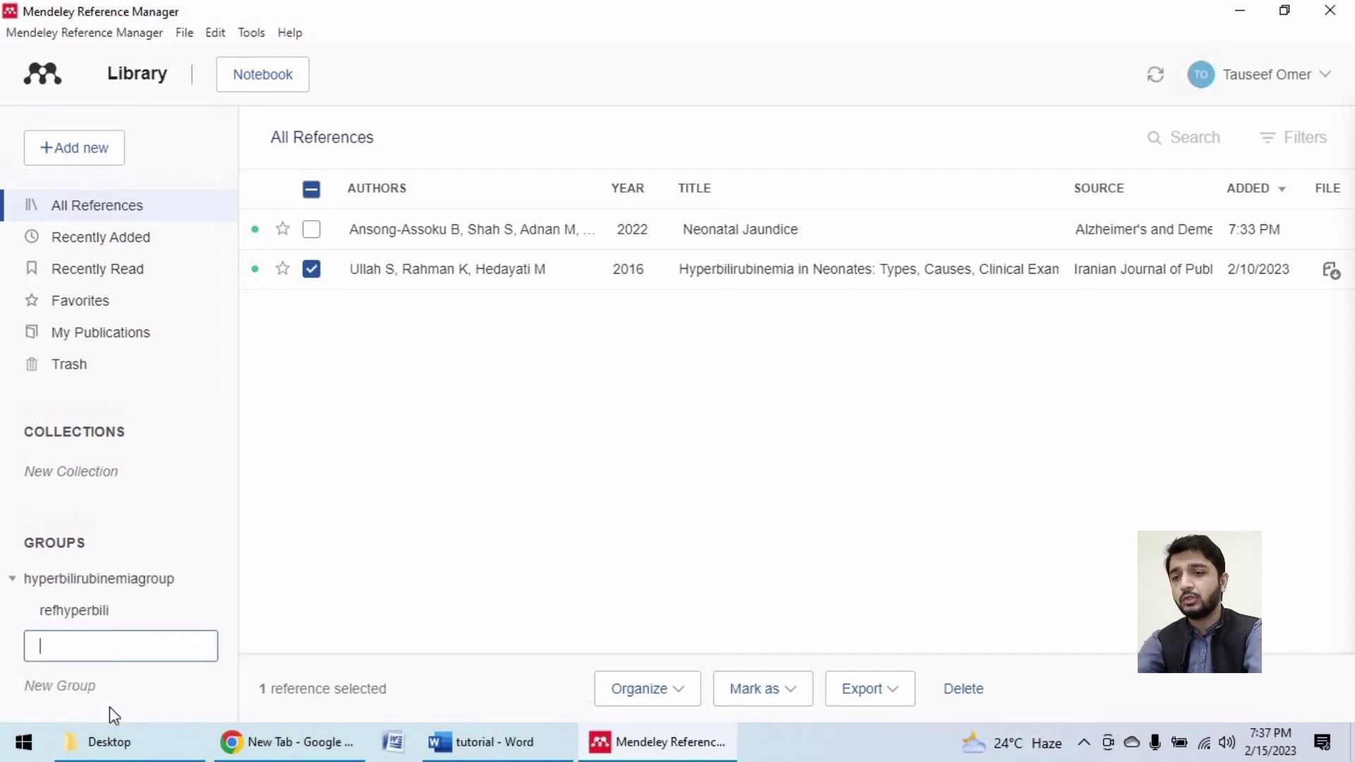
text(references not used yet)
key(Return)
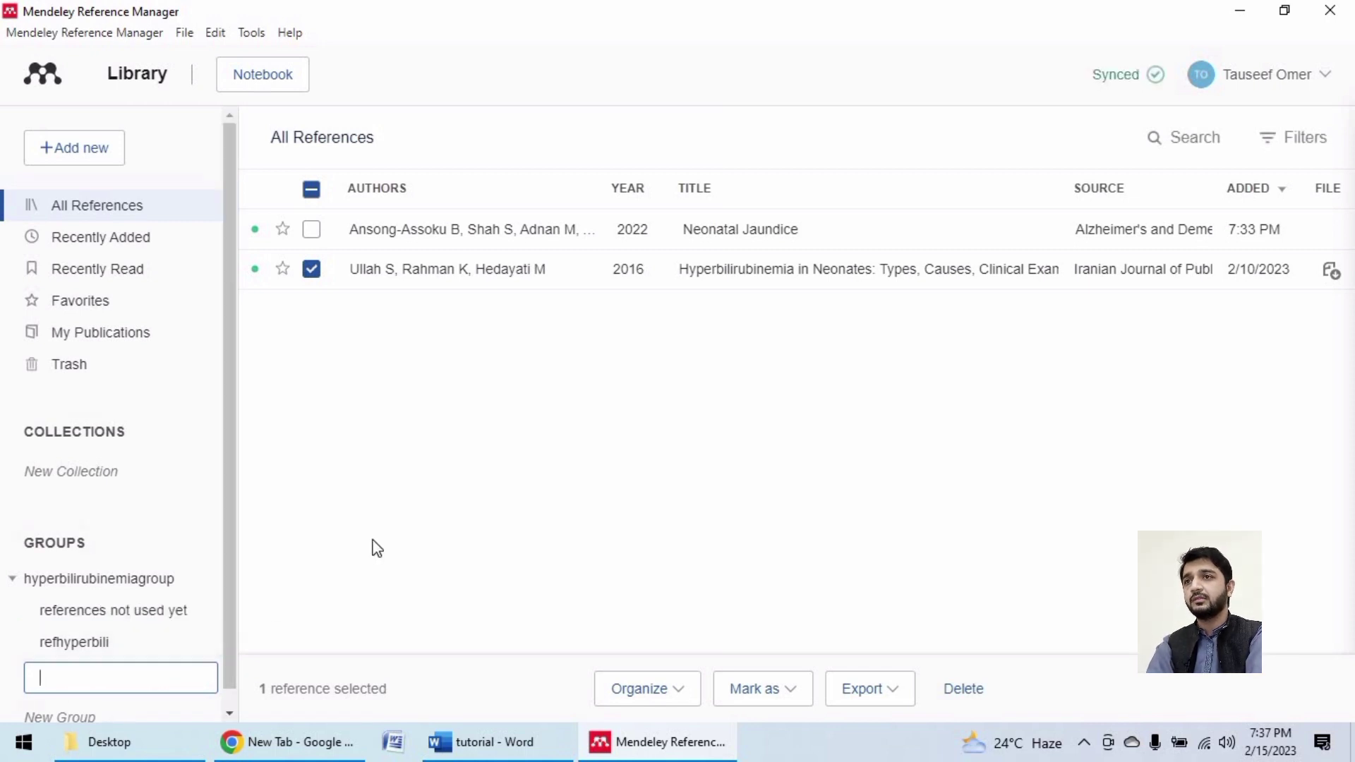
- Switch the selection to the 2022 Neonatal Jaundice reference and add it to 'references not used yet'
click(312, 270)
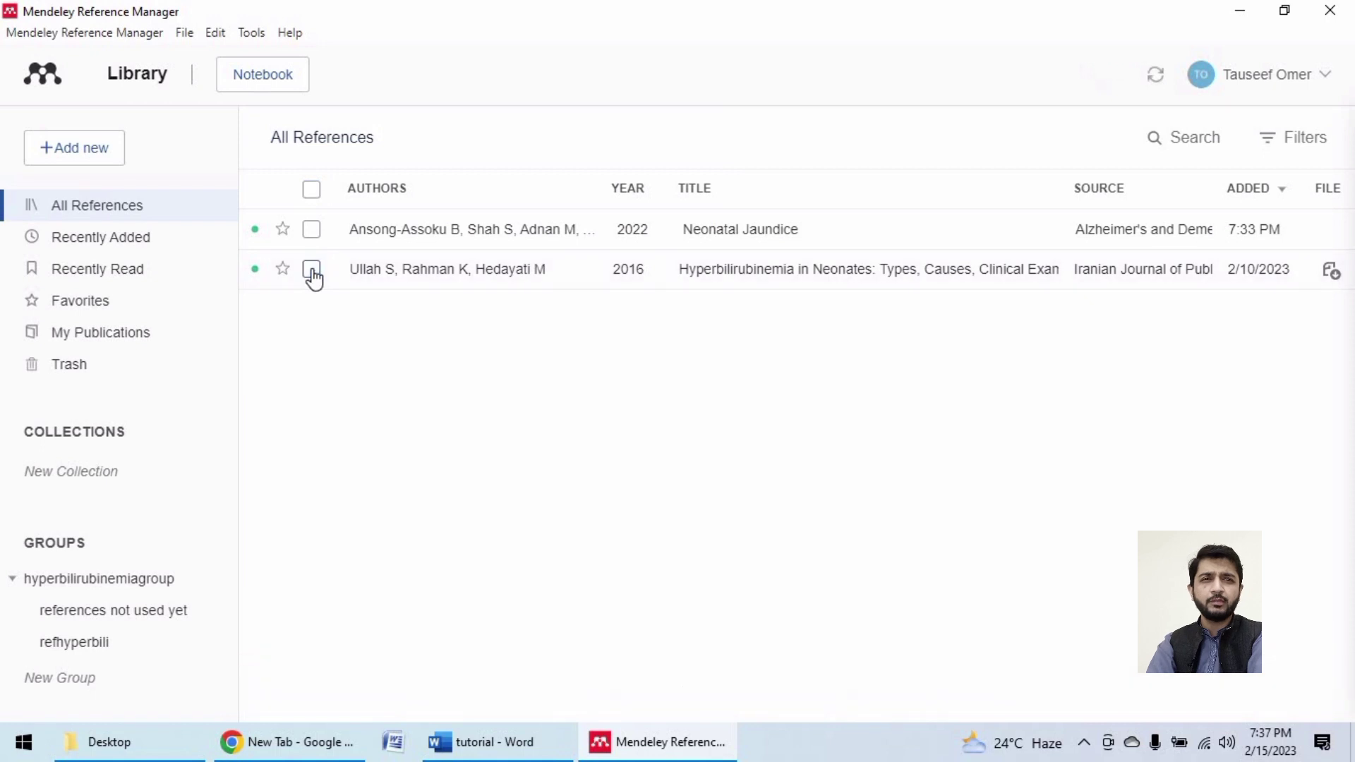
click(311, 230)
click(669, 693)
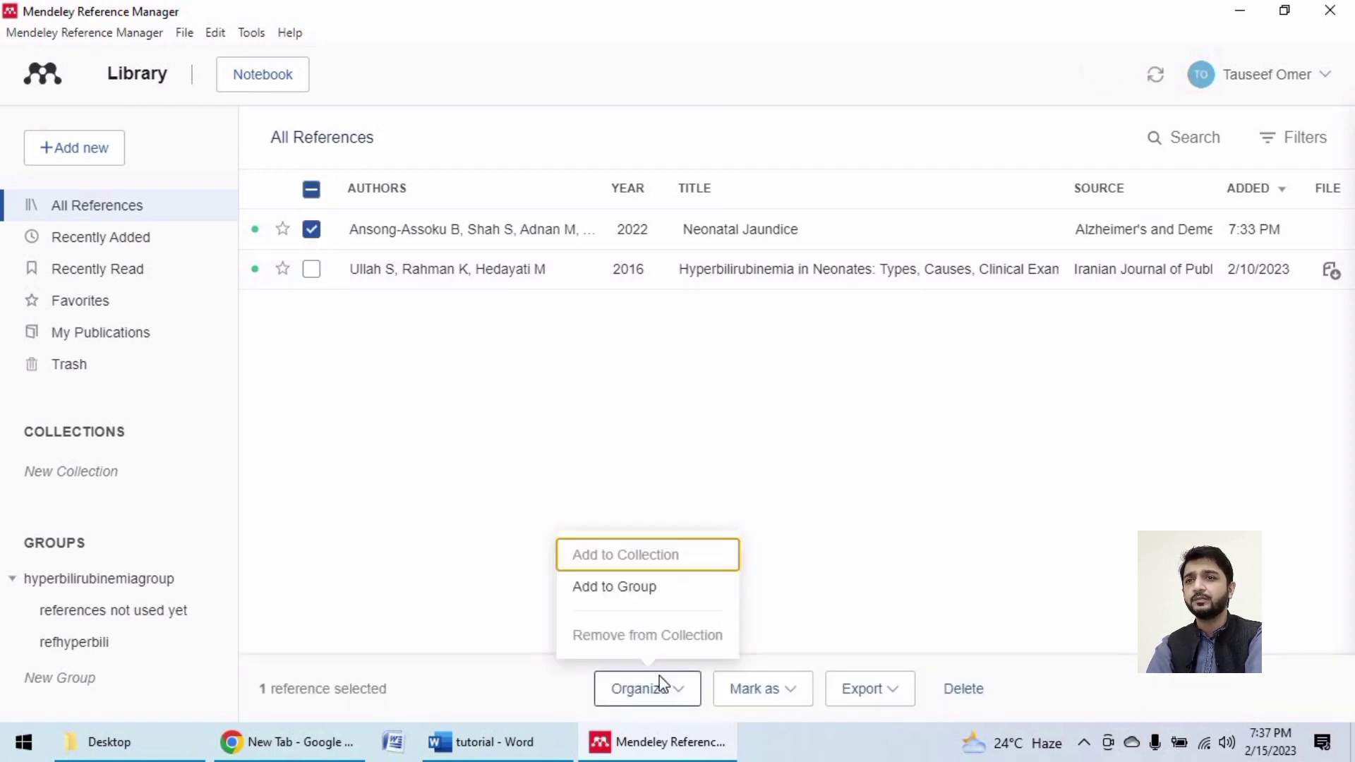
click(614, 596)
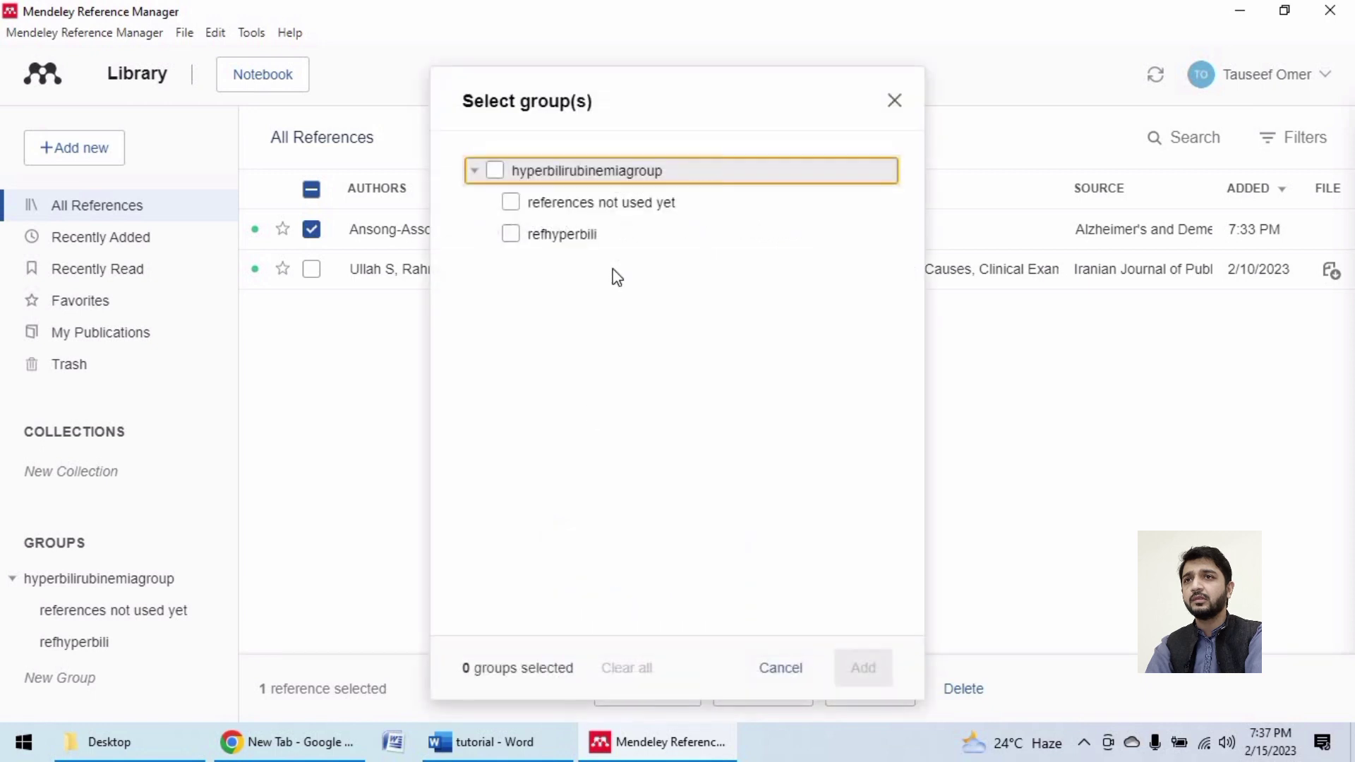
click(557, 204)
click(856, 674)
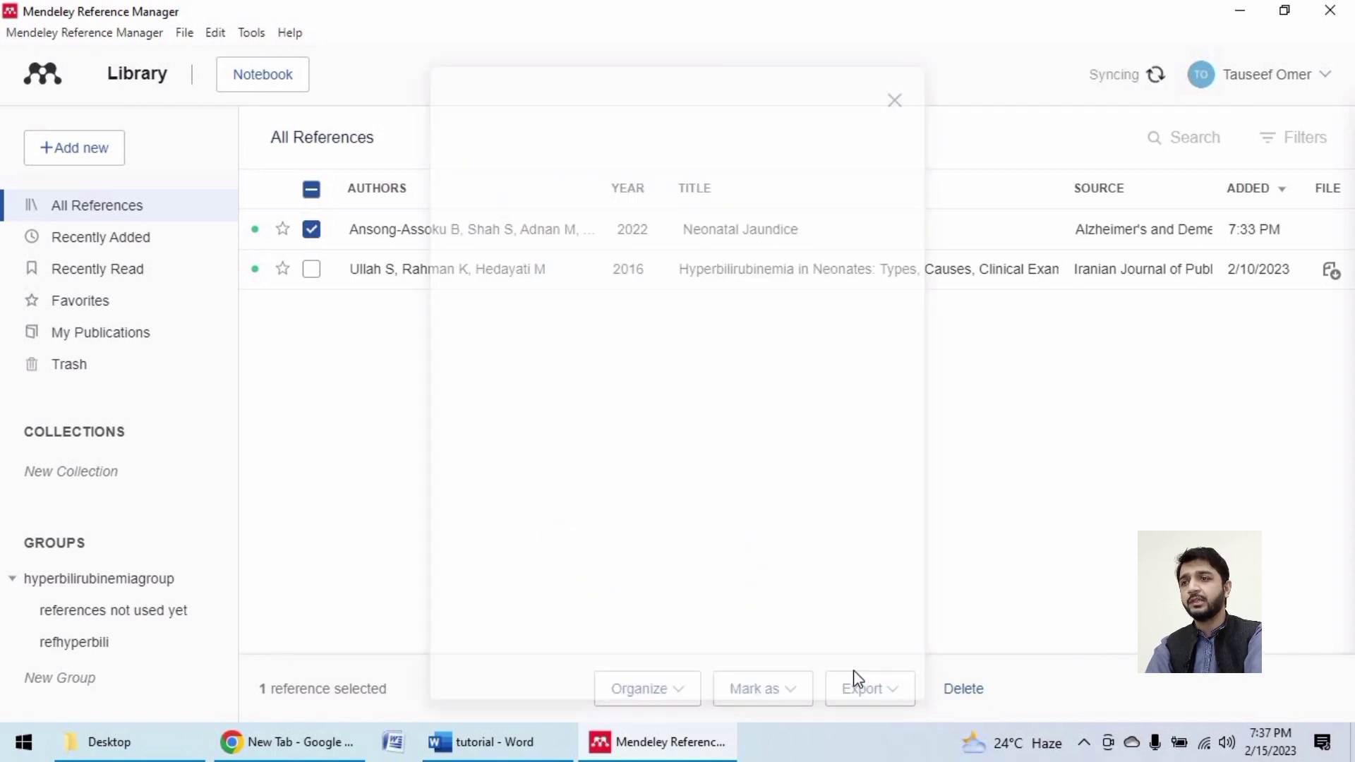
click(216, 616)
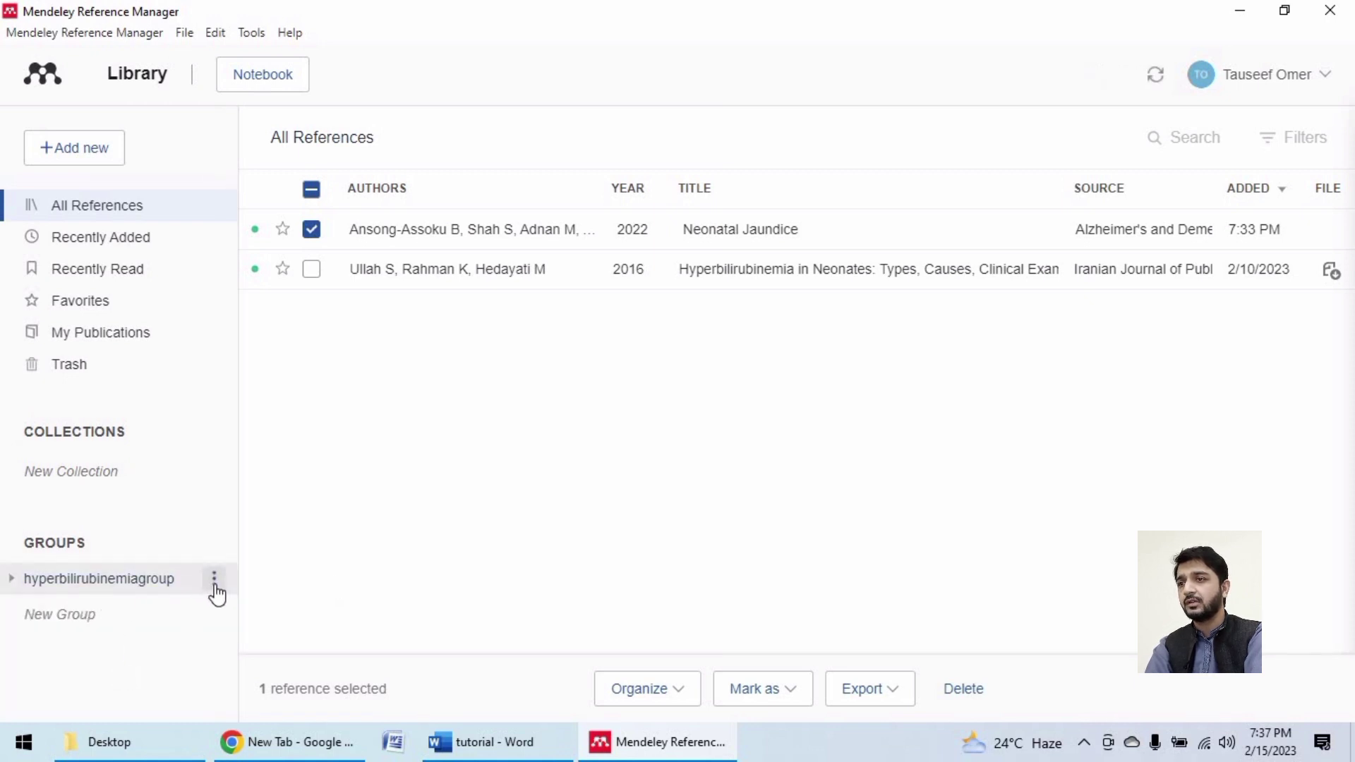
- Expand hyperbilirubinemiagroup to reveal its collections and select 'references not used yet'
click(214, 580)
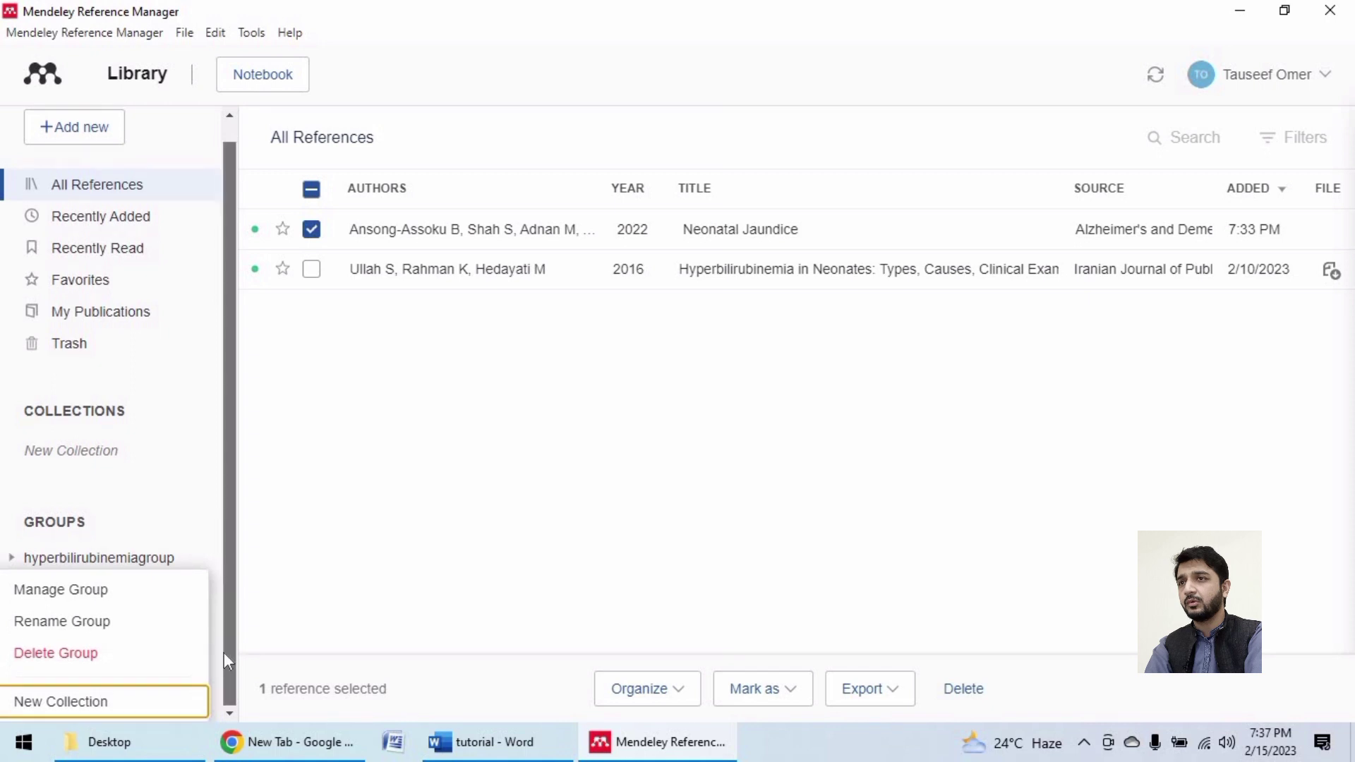
click(526, 582)
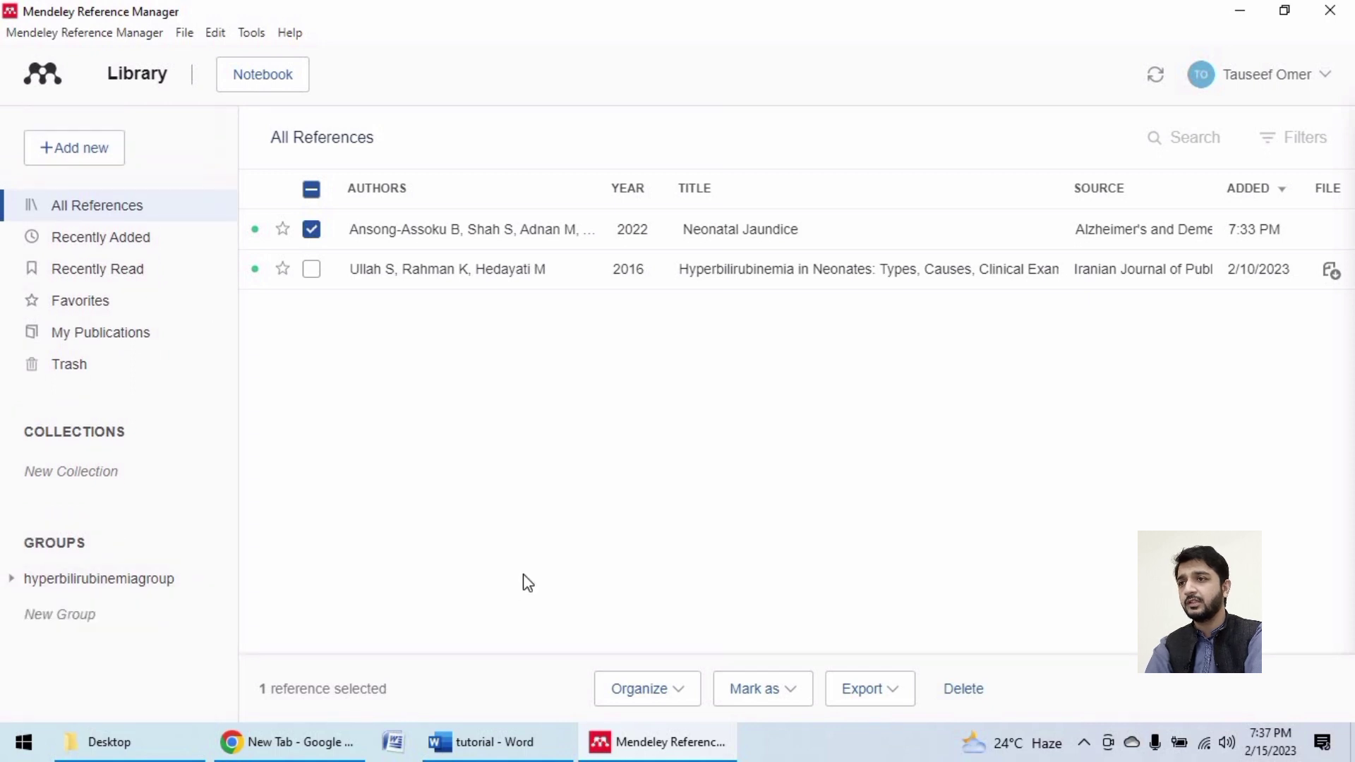
click(11, 581)
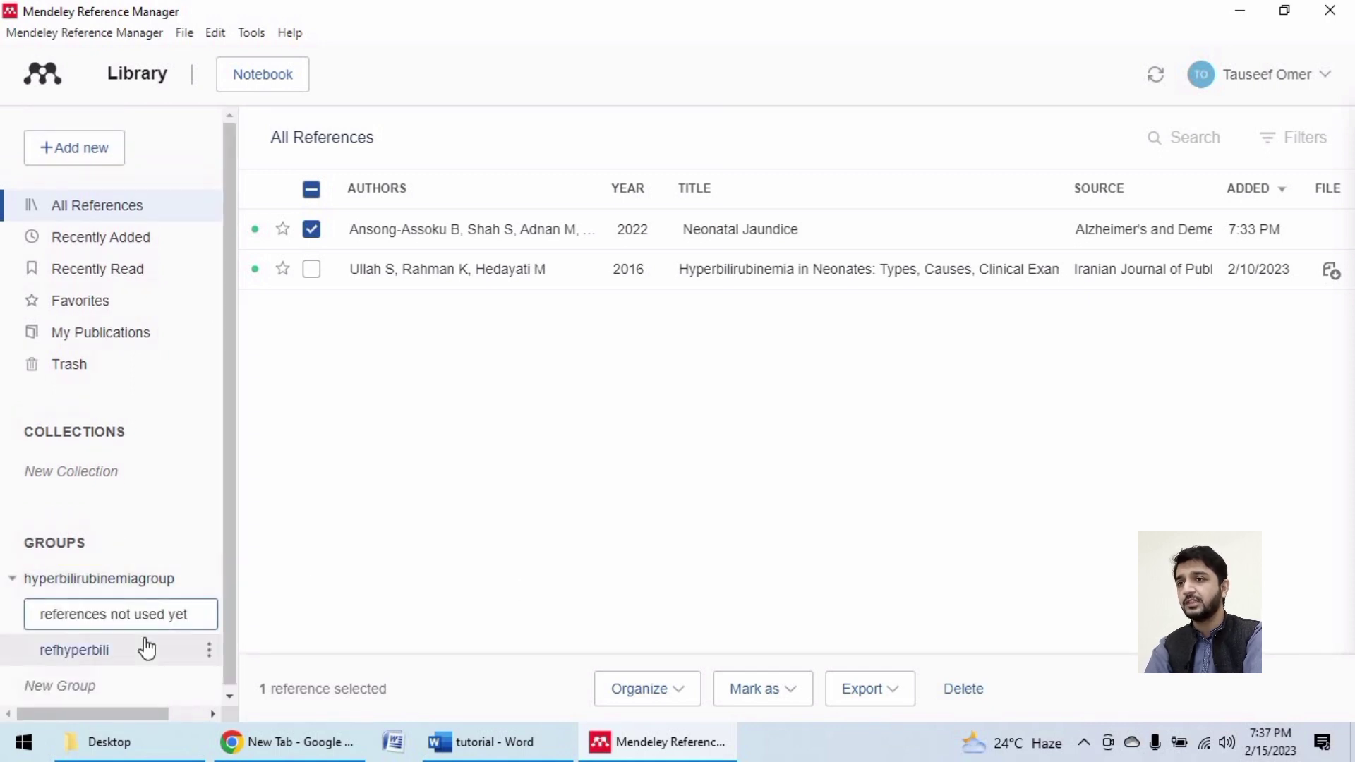
click(158, 614)
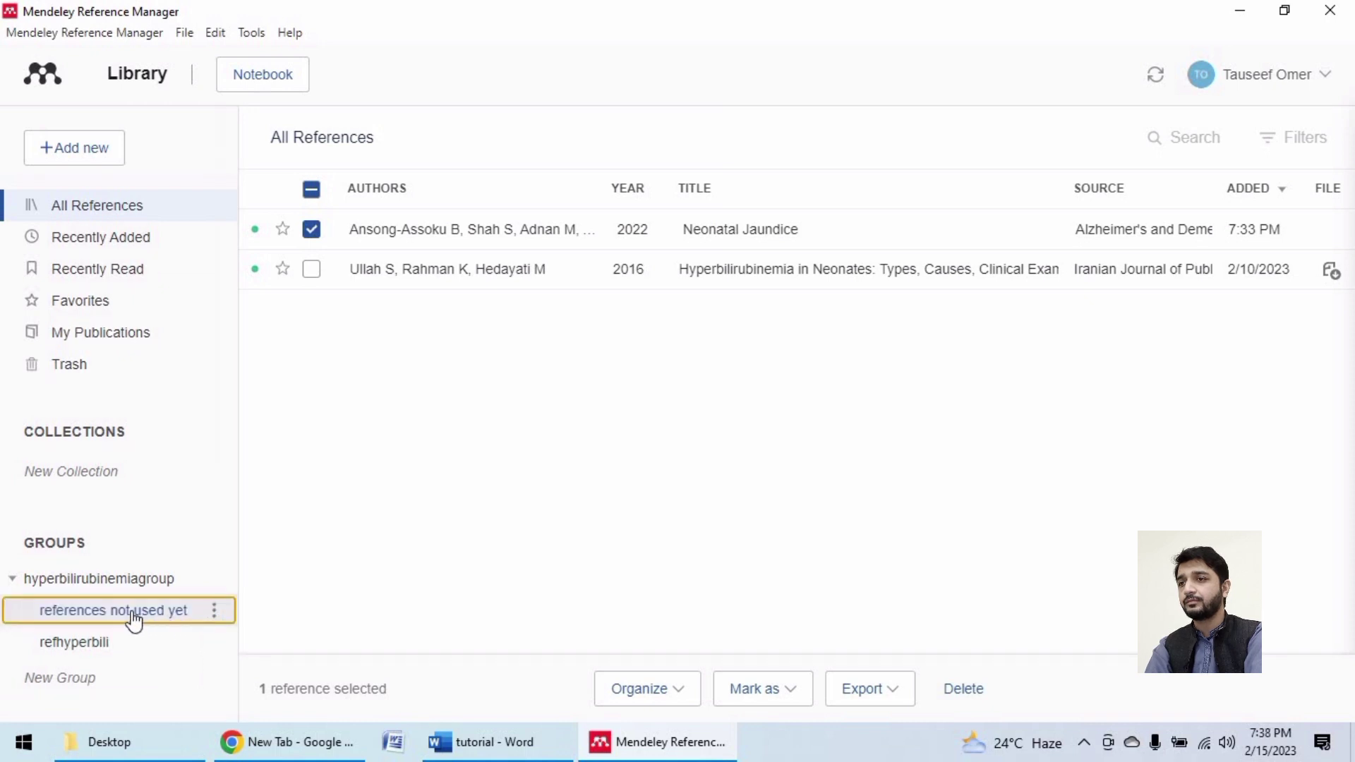
click(157, 624)
- Rename 'references not used yet' to referencesonlyforreading, then view the refhyperbili collection
click(207, 611)
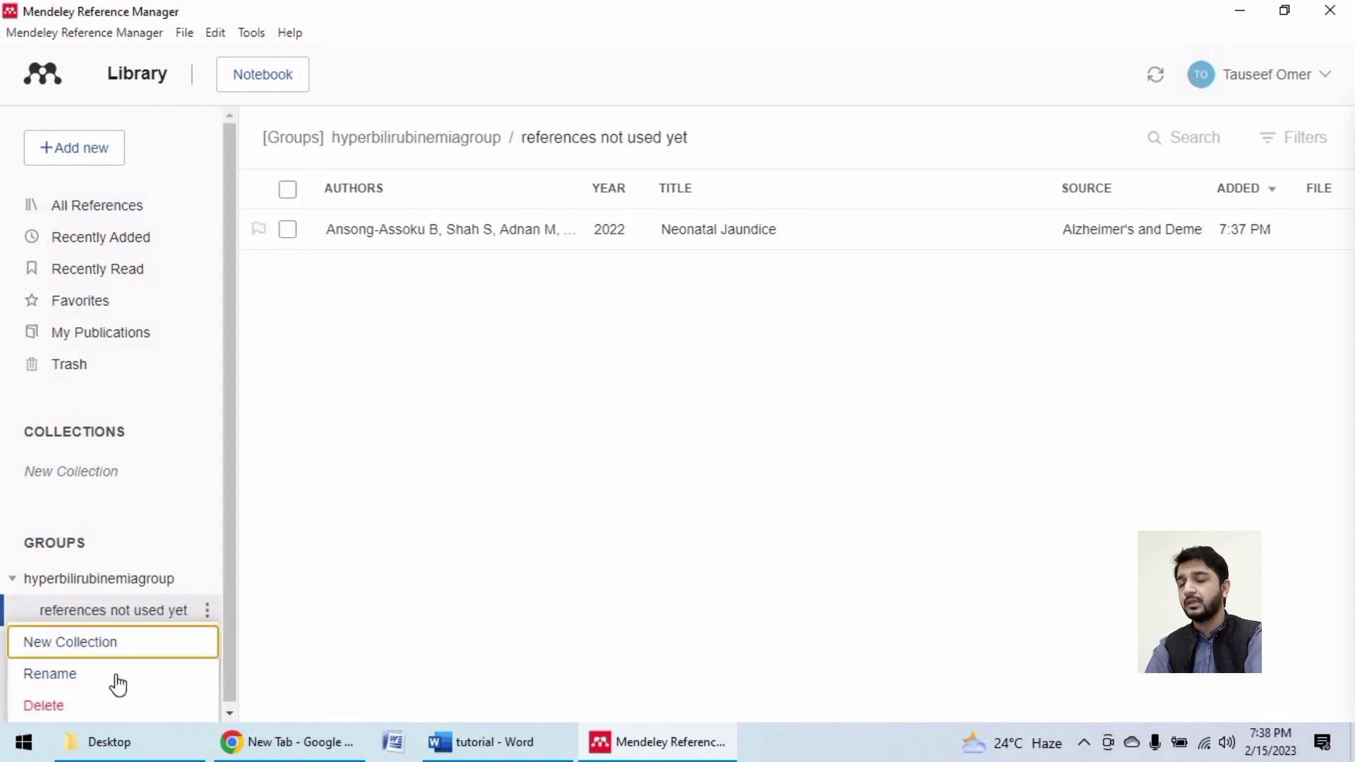
click(114, 677)
key(BackSpace)
key(BackSpace)
key(BackSpace)
key(BackSpace)
key(BackSpace)
key(BackSpace)
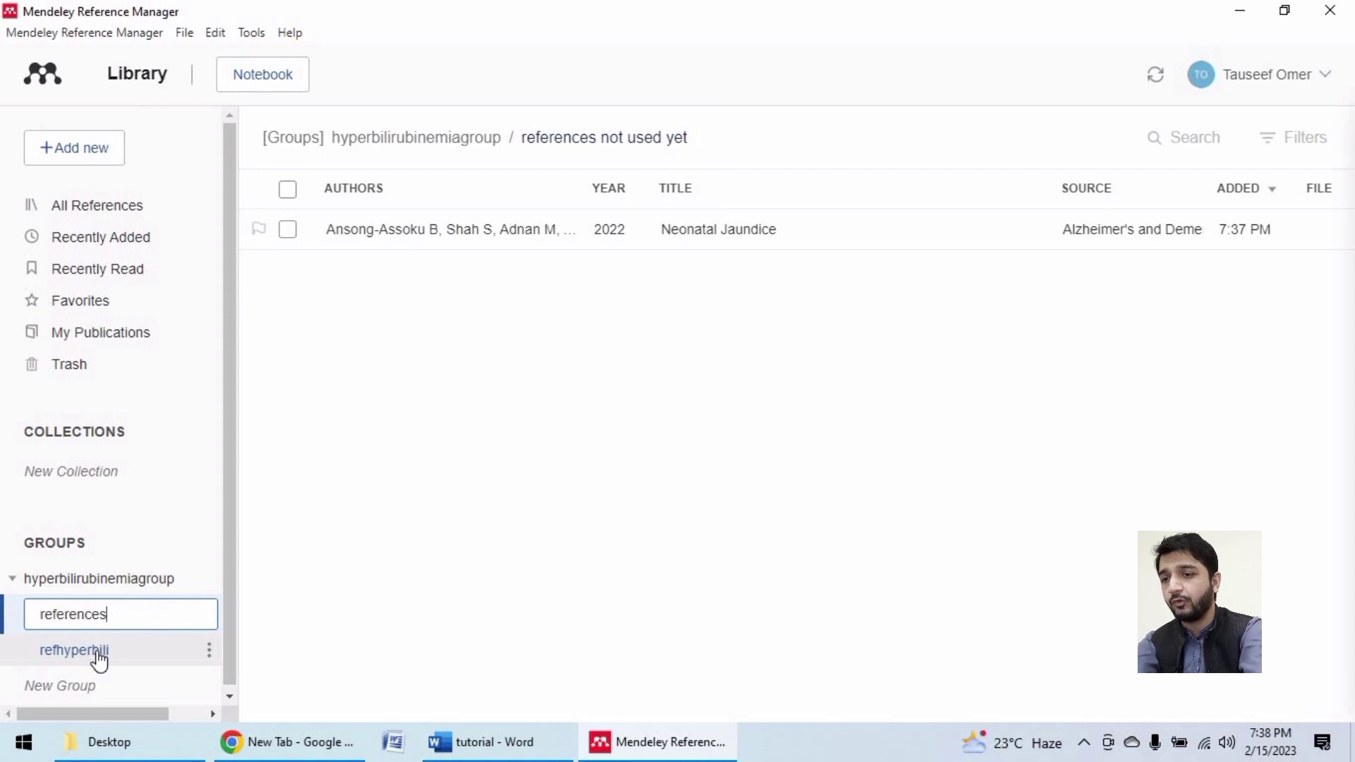
text(onlyforreading)
key(Return)
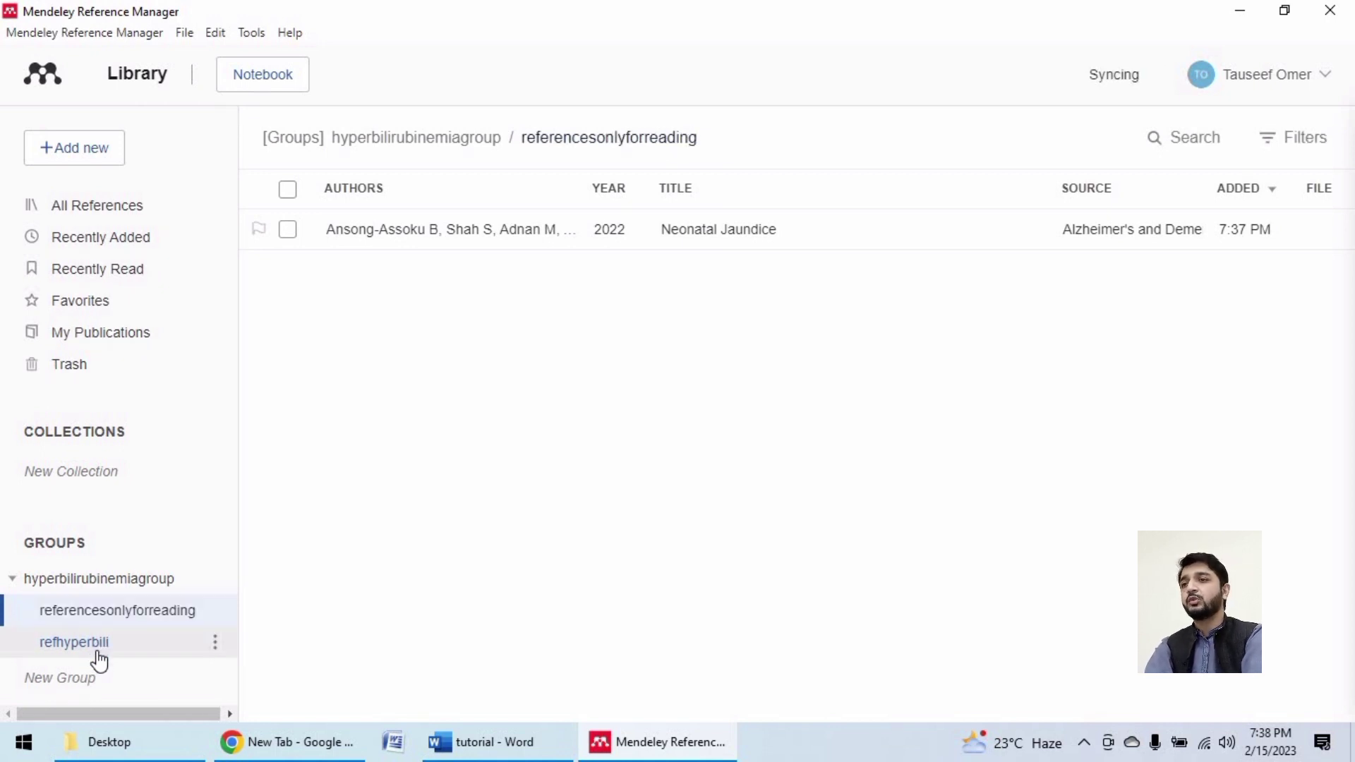
click(134, 612)
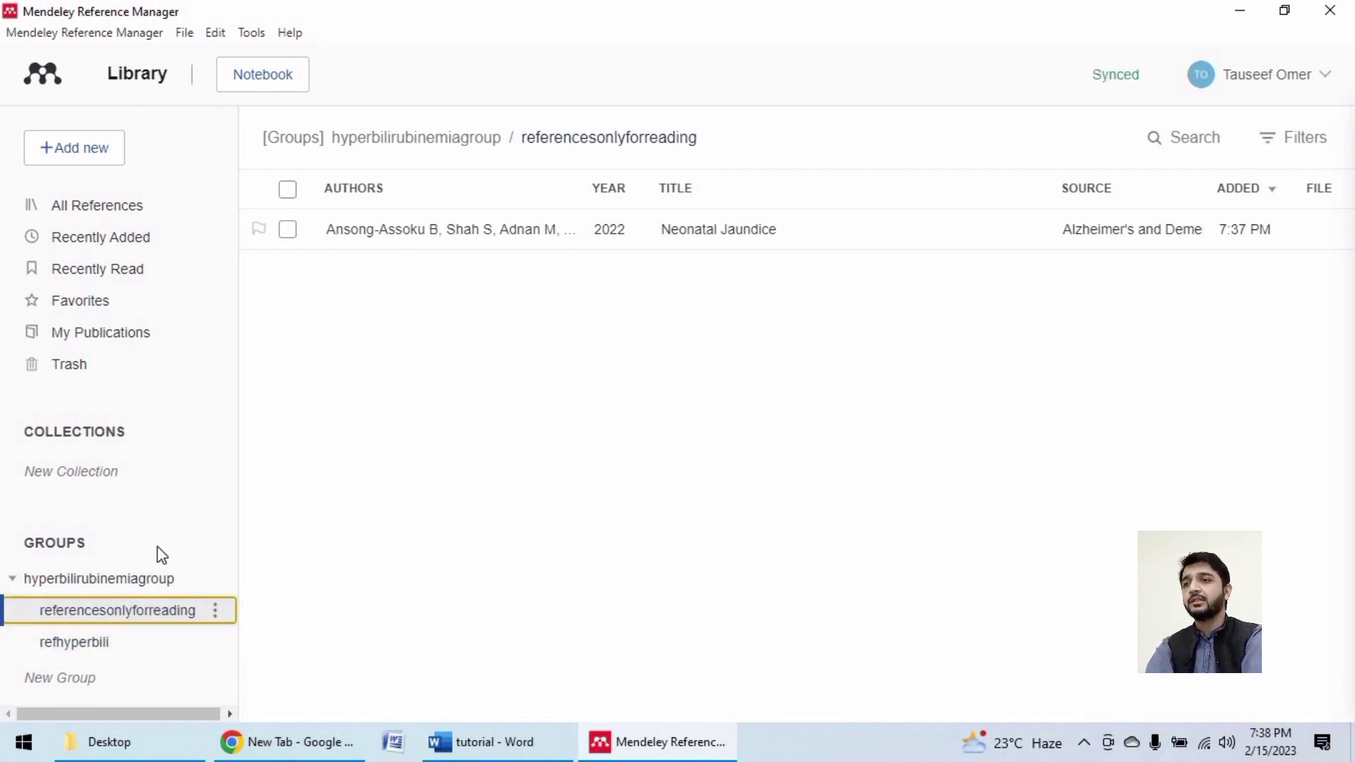
- From the refhyperbili collection view, add a new personal collection named 'research on neonatal jaundice'
click(88, 645)
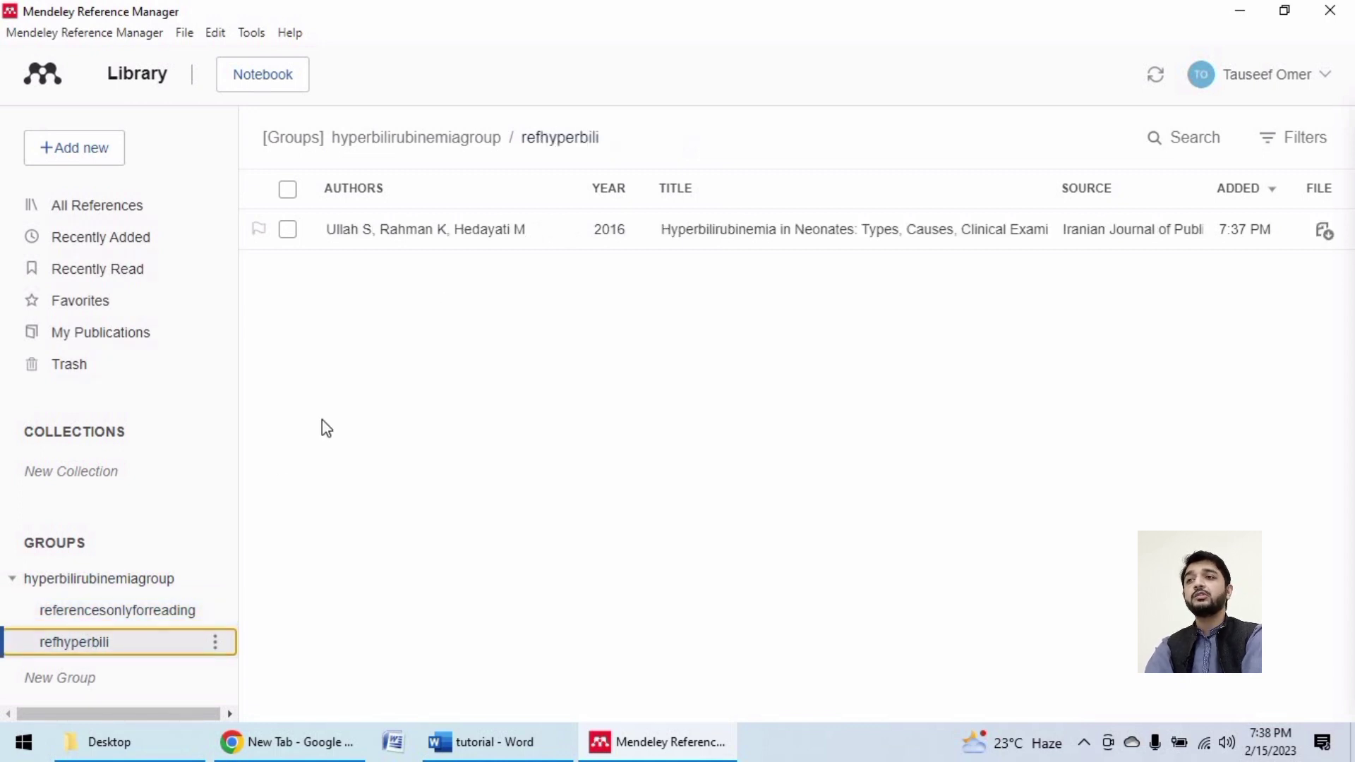
click(67, 472)
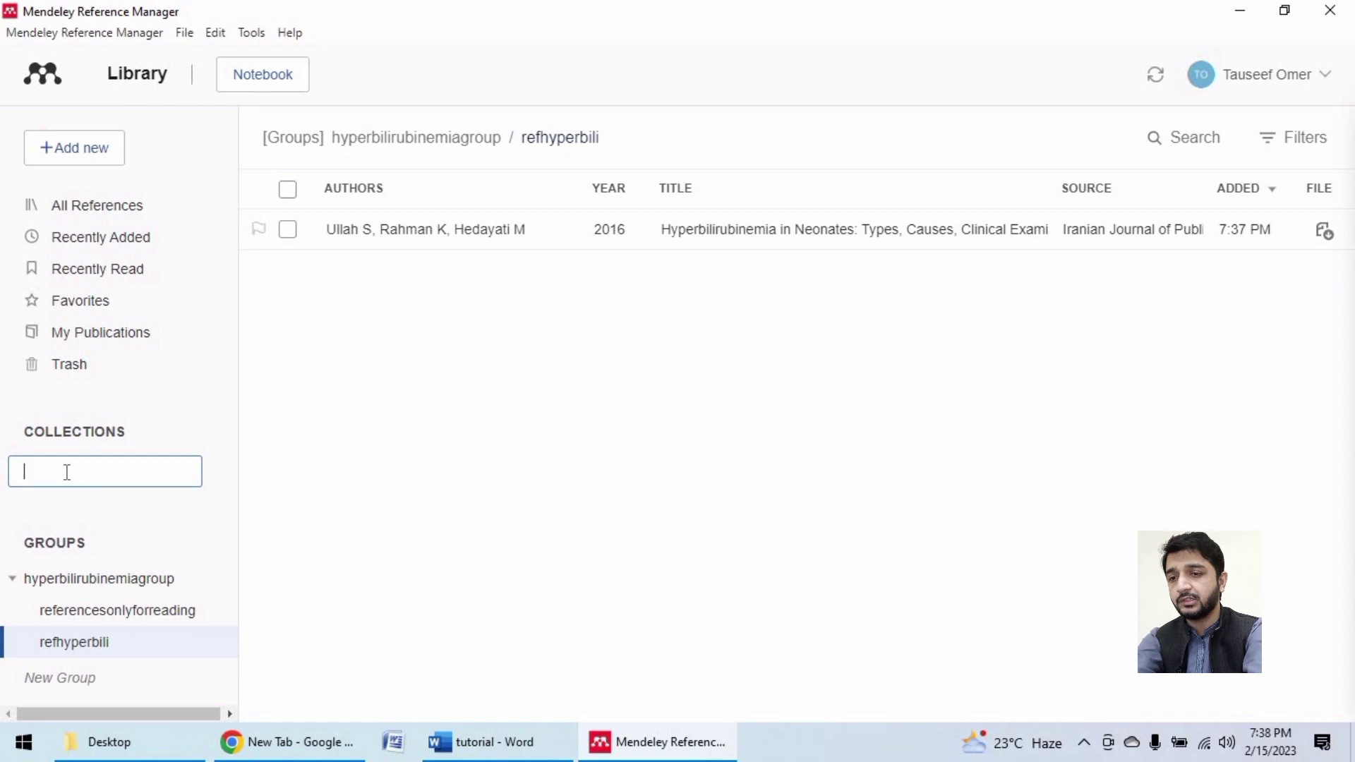
text(research on )
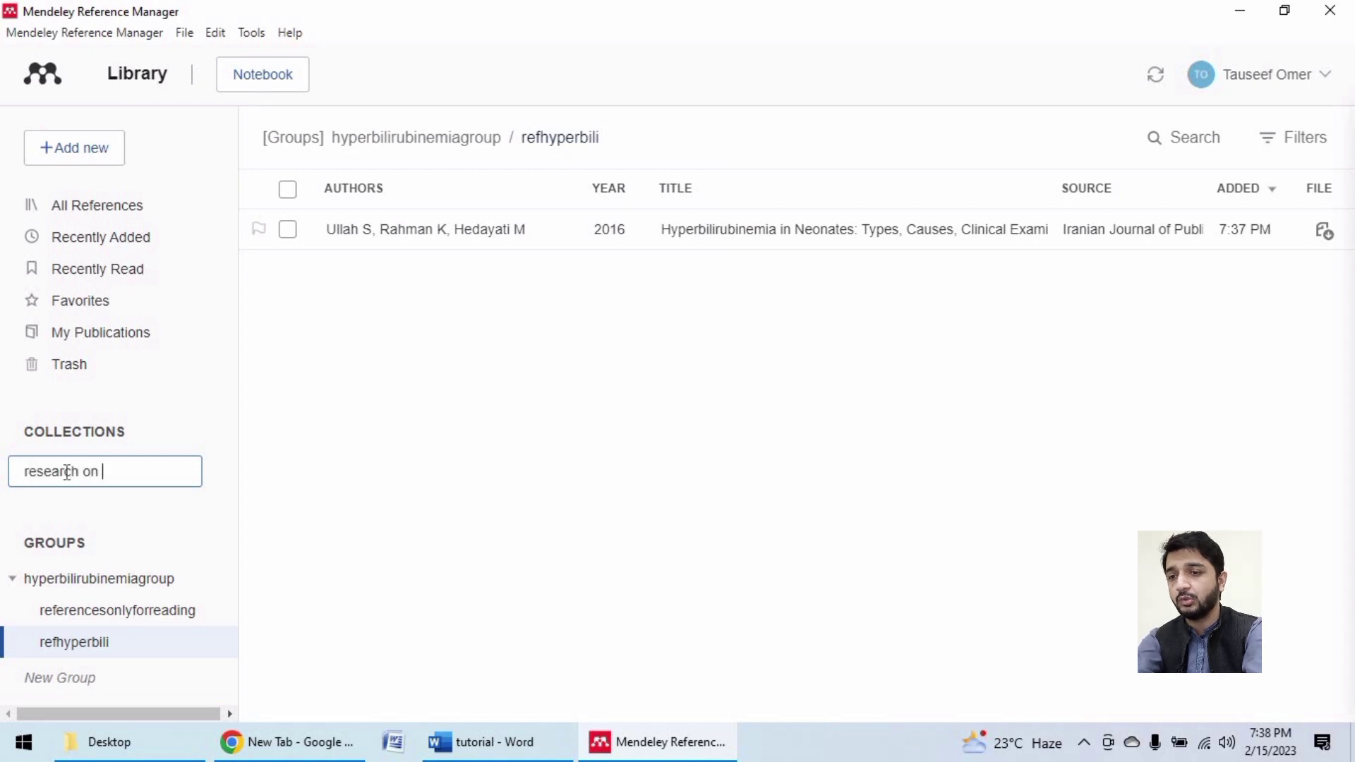
text(neonatal jan)
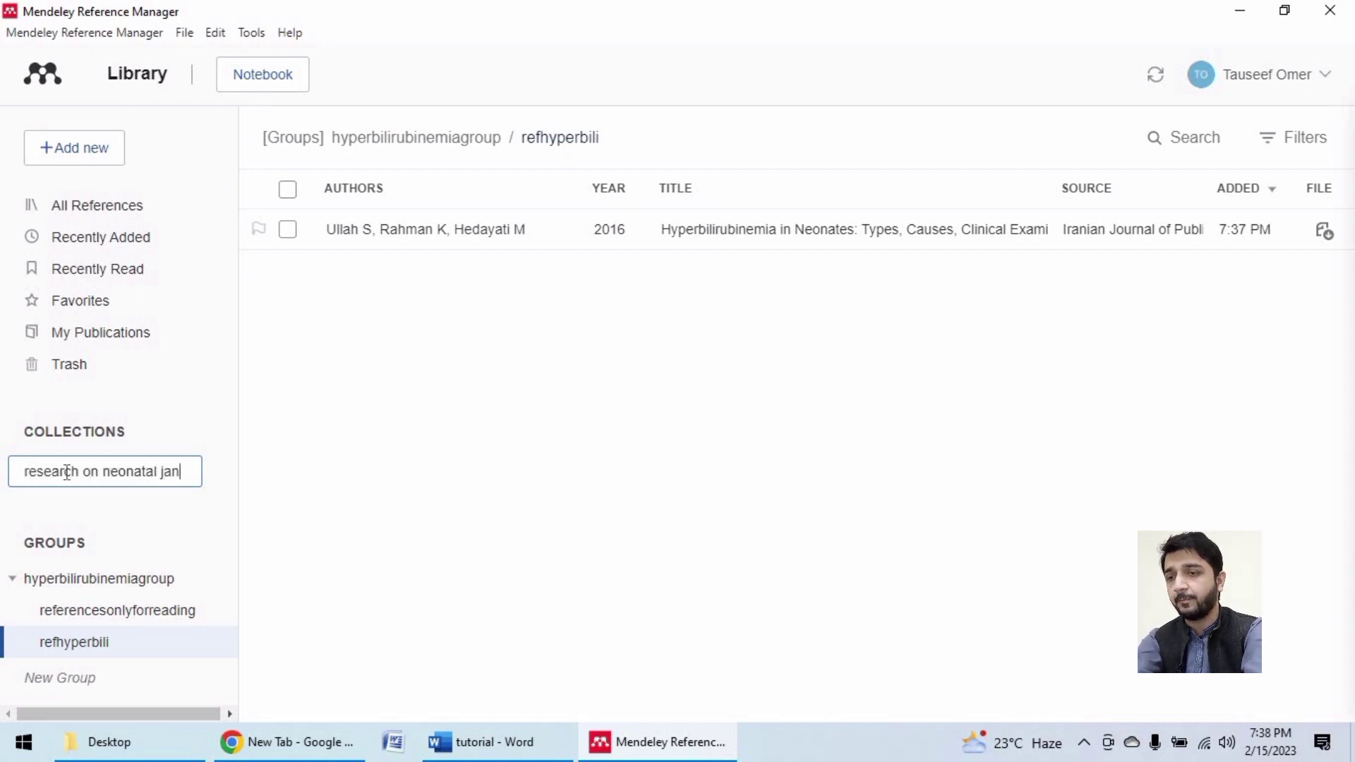
key(BackSpace)
text(undice)
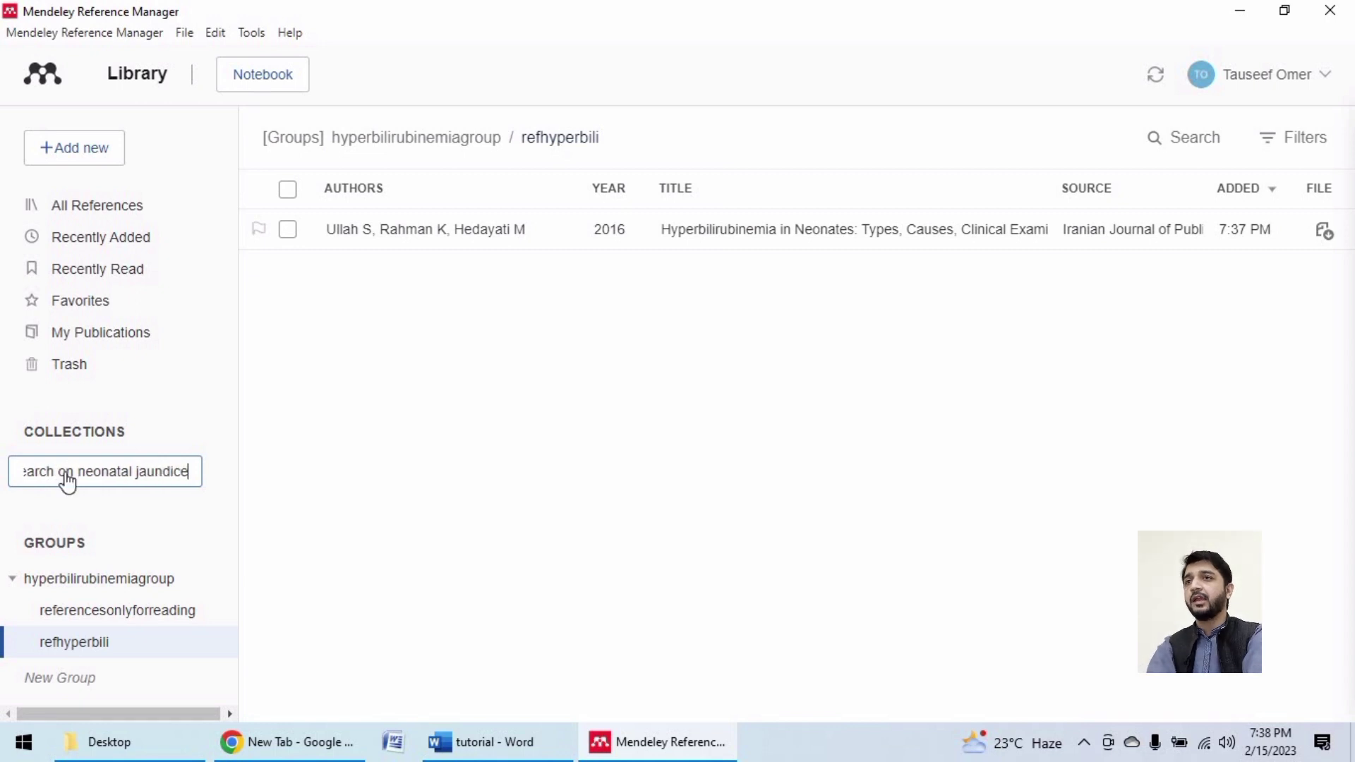
key(Return)
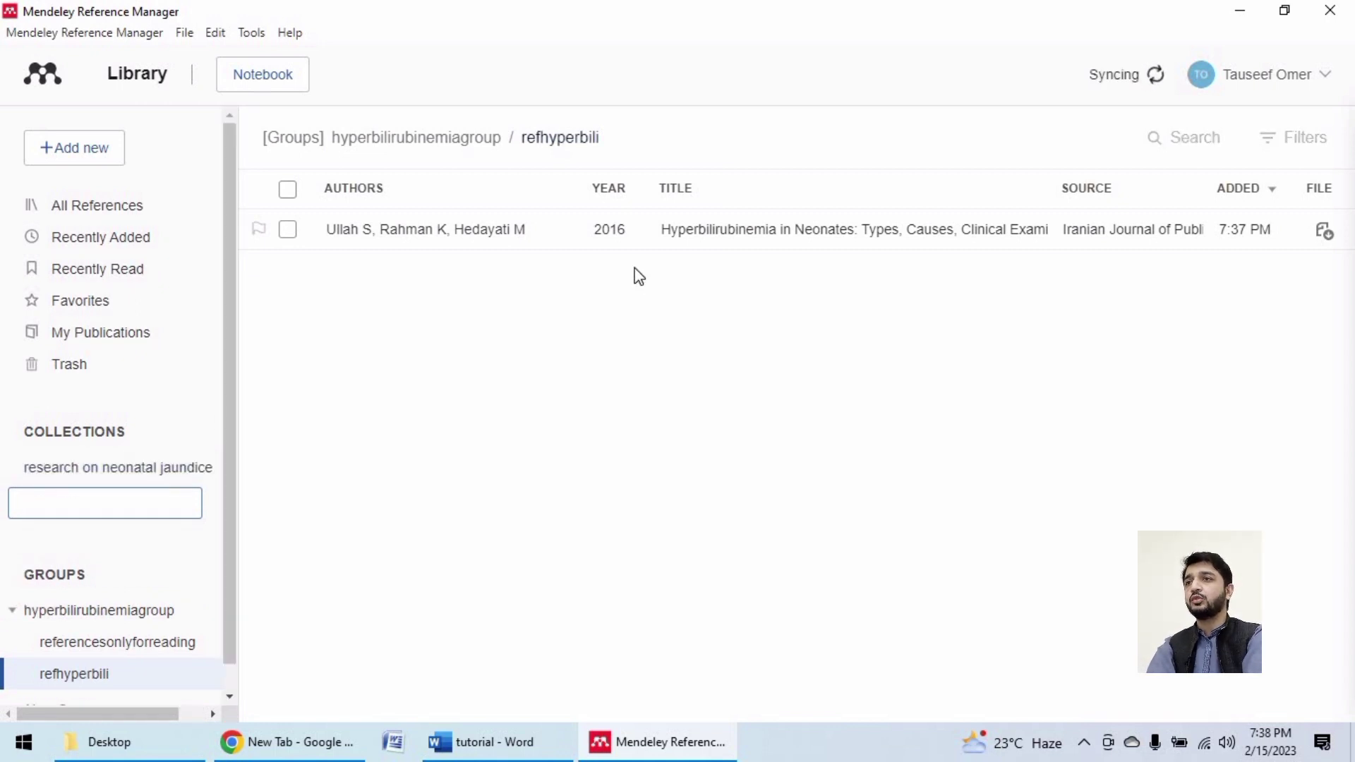
- Move the 2022 Neonatal Jaundice reference from All References into 'research on neonatal jaundice', check it, then return
click(94, 209)
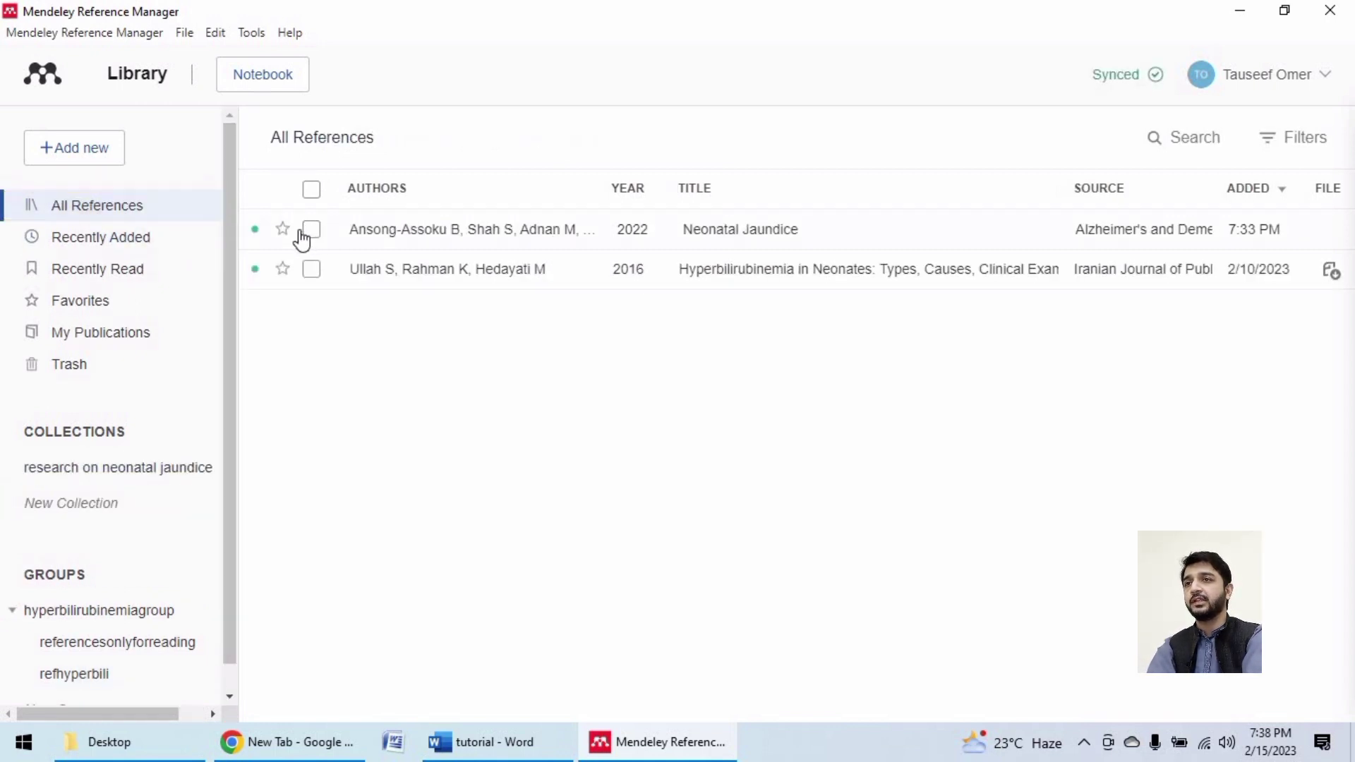
click(312, 231)
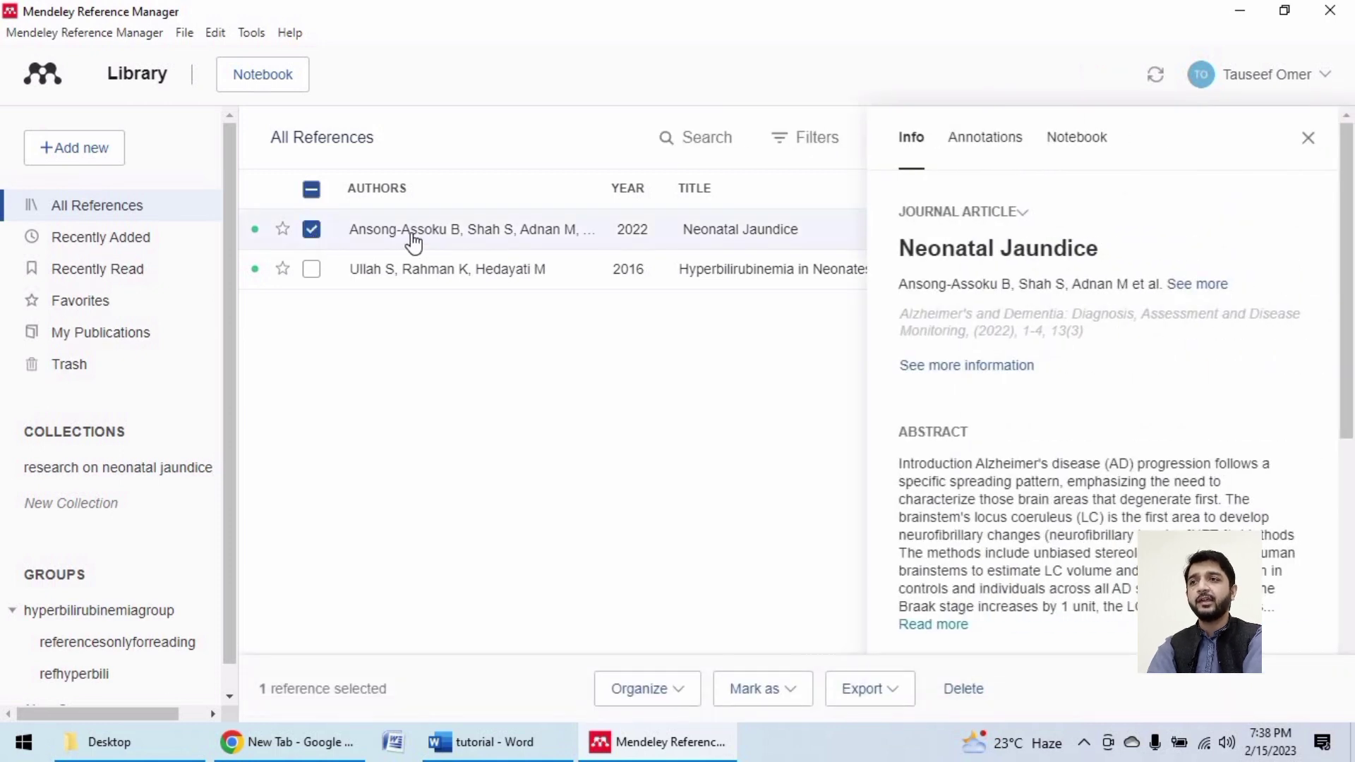
drag(411, 236, 125, 469)
click(182, 475)
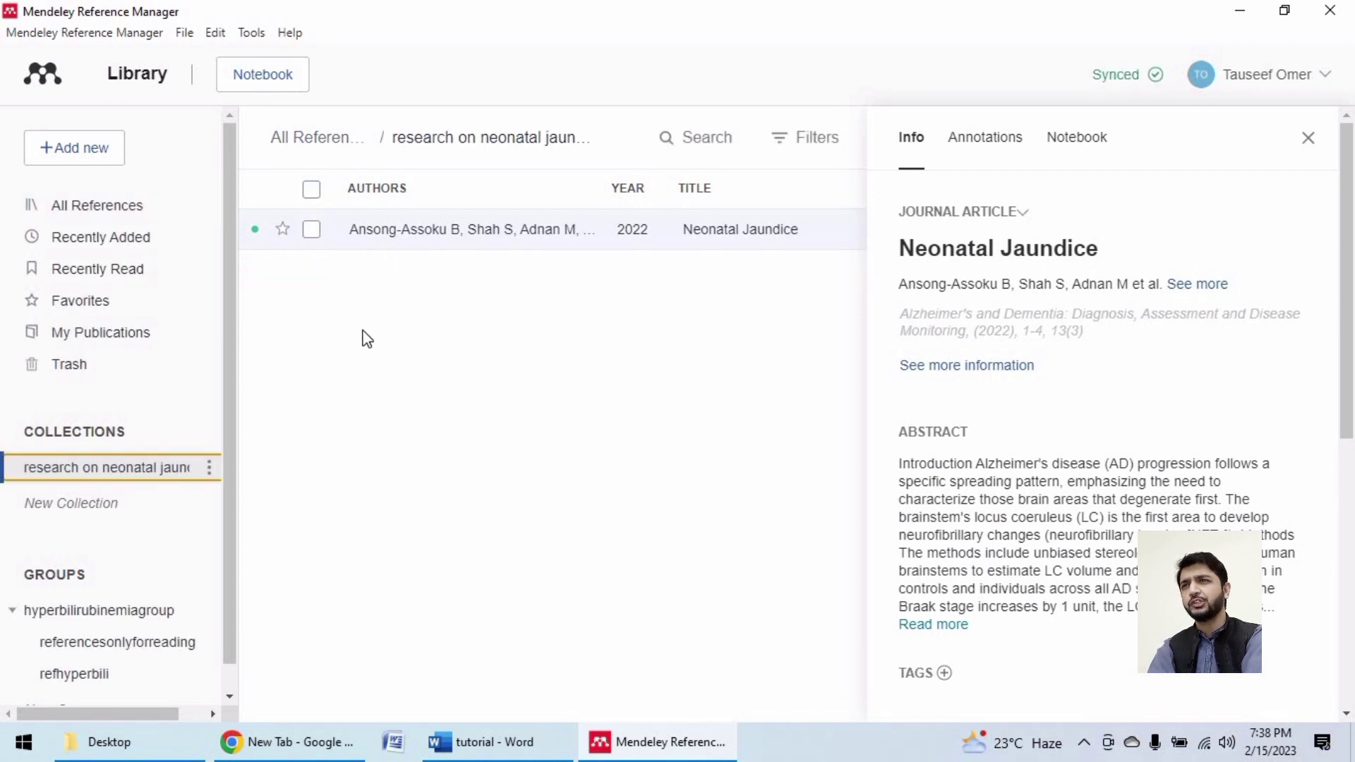
click(104, 207)
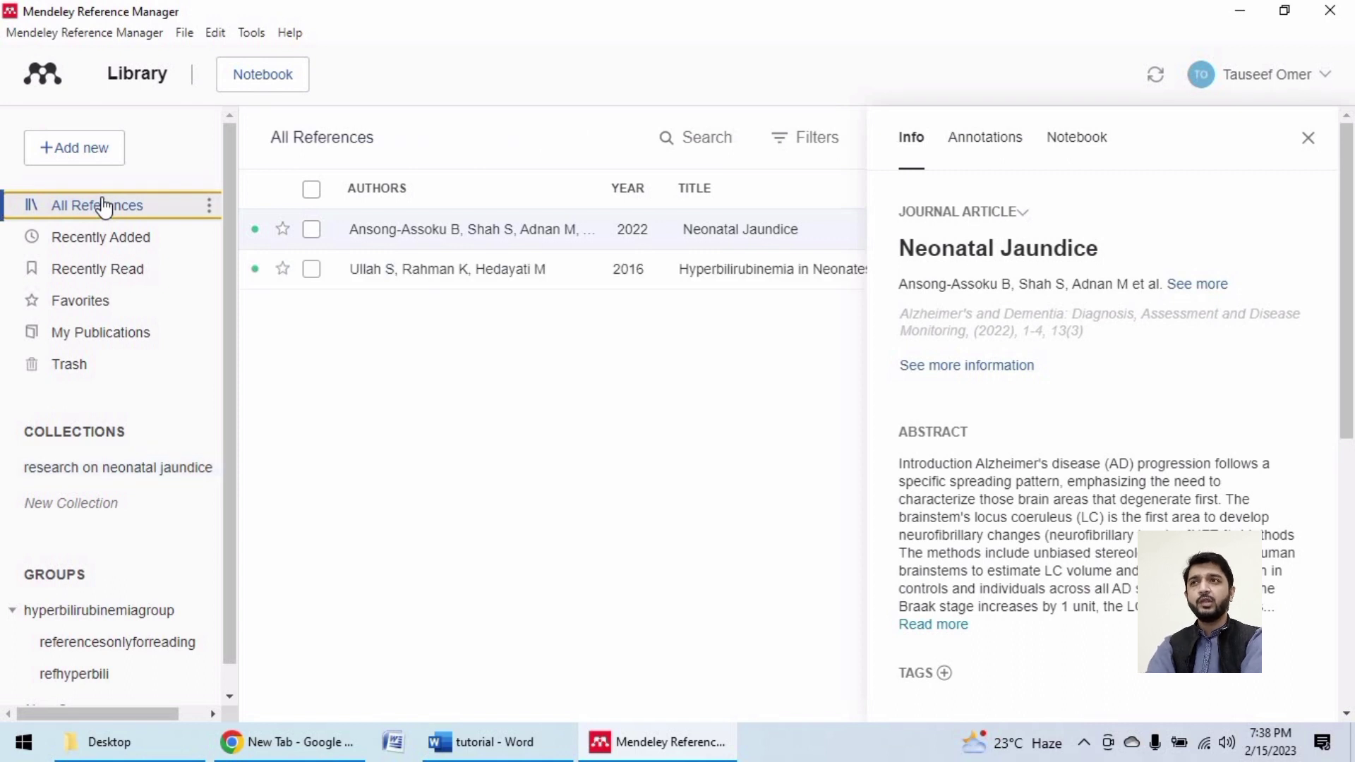